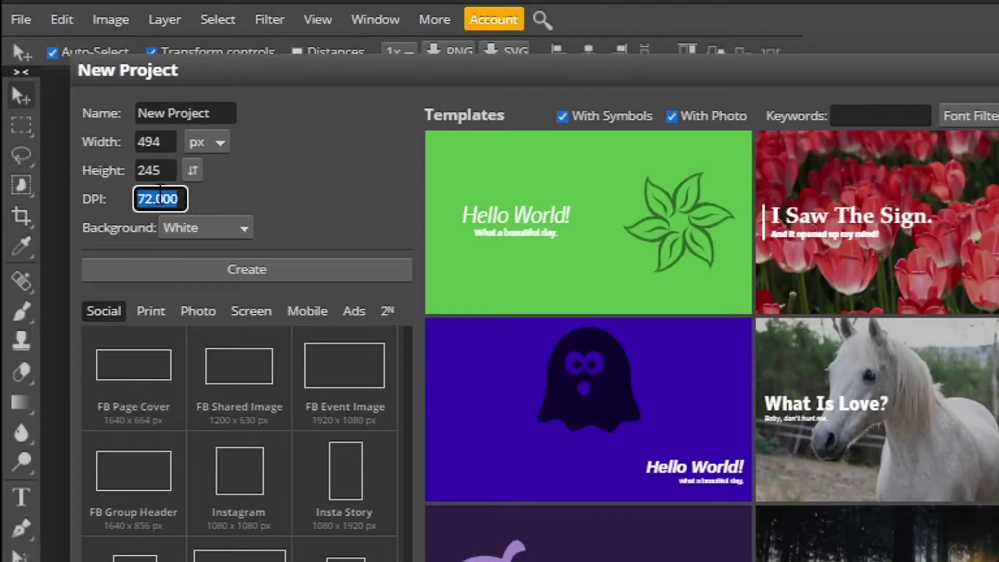
Set the new project to 300 DPI with a width and height of 3000 px
type("300")
key("Return")
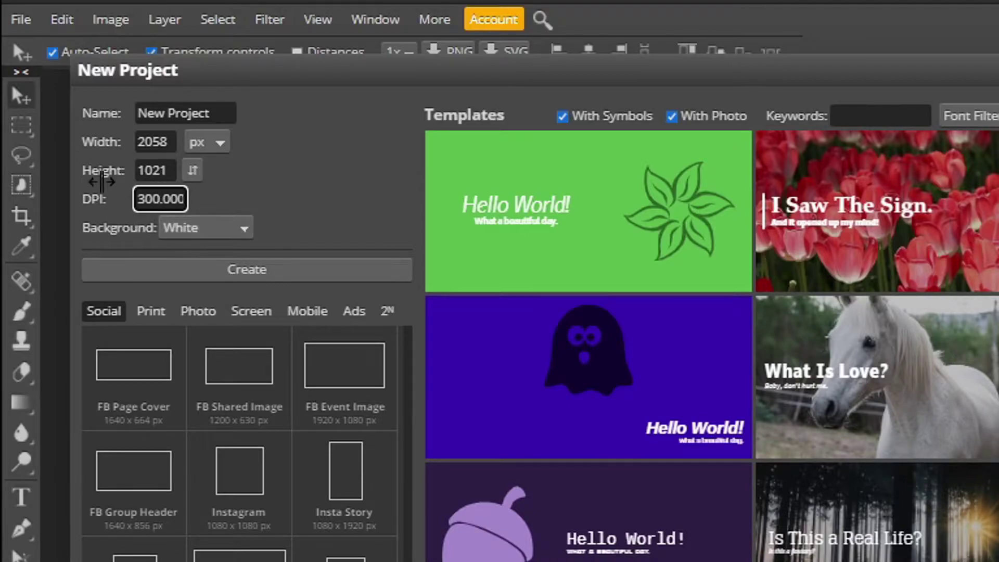
left_click(165, 138)
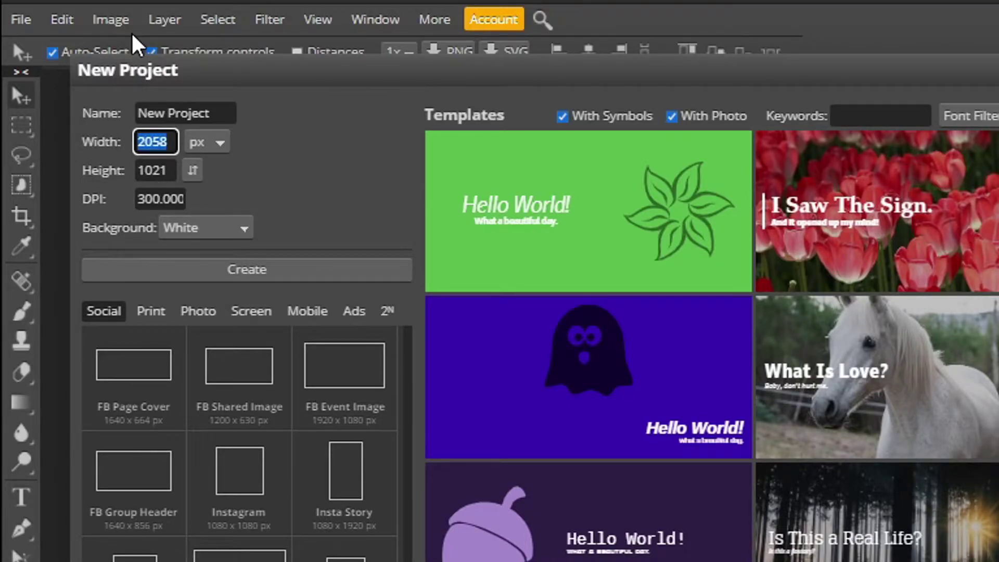
type("3000")
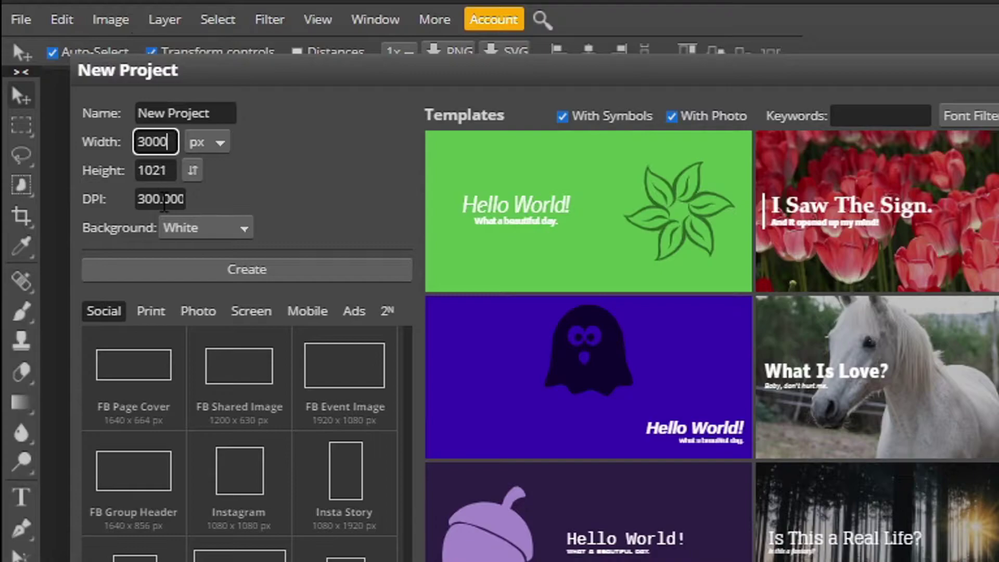
left_click(156, 170)
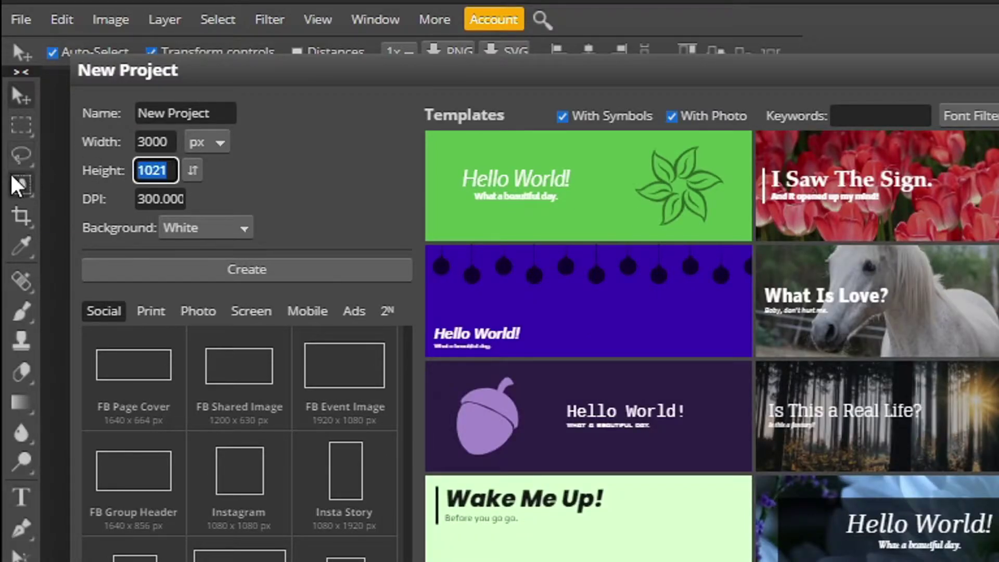
type("3000")
left_click(319, 152)
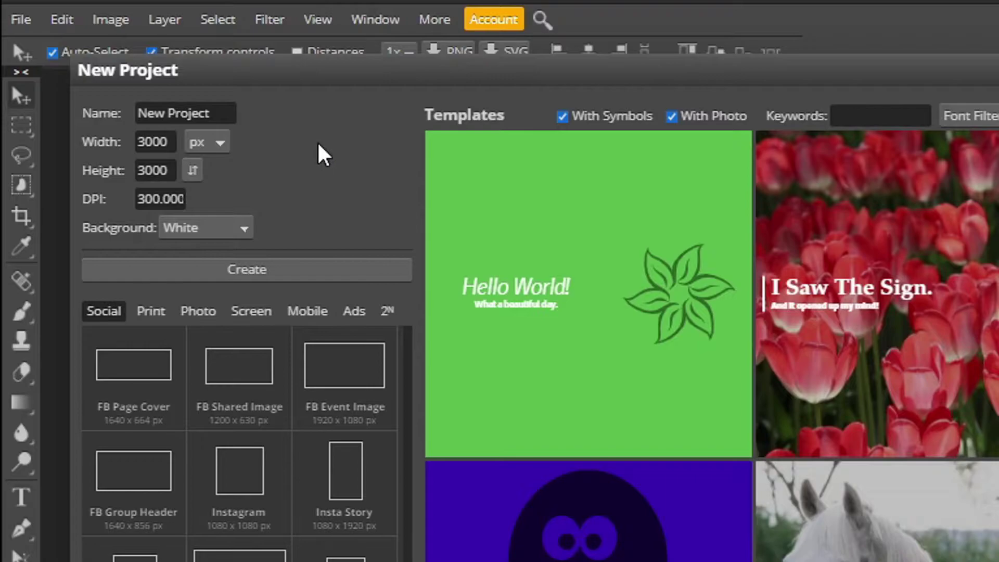
Create the canvas, then scale the pasted brick-wall photo to fill it with the man on the right
left_click(296, 273)
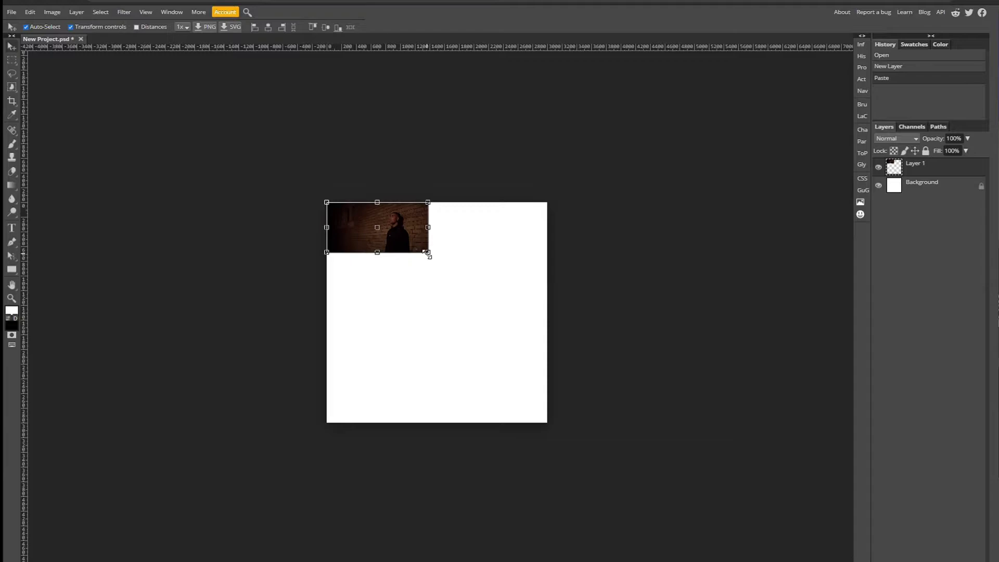
left_click_drag(426, 253, 770, 441)
key("ctrl+plus")
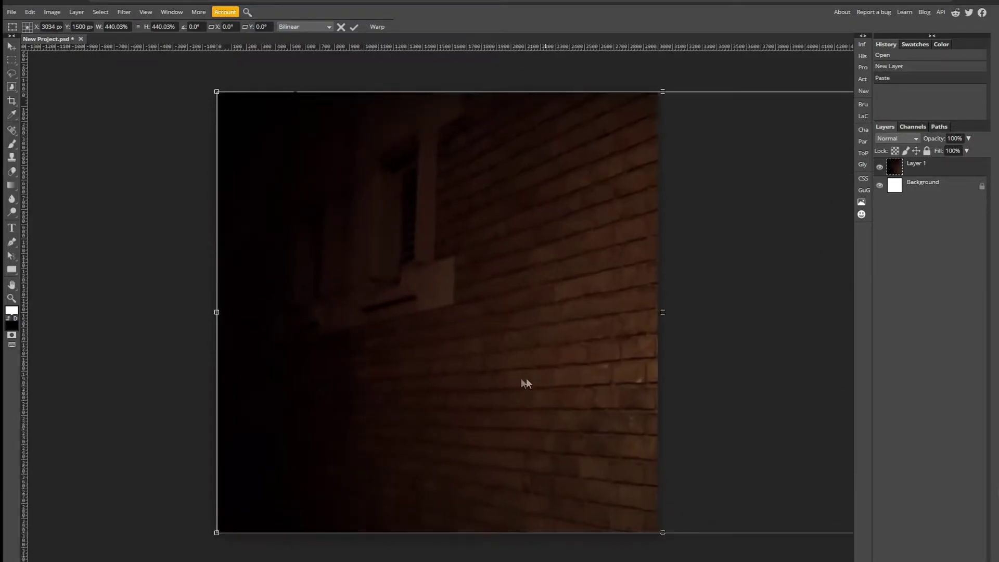
left_click_drag(523, 380, 305, 375)
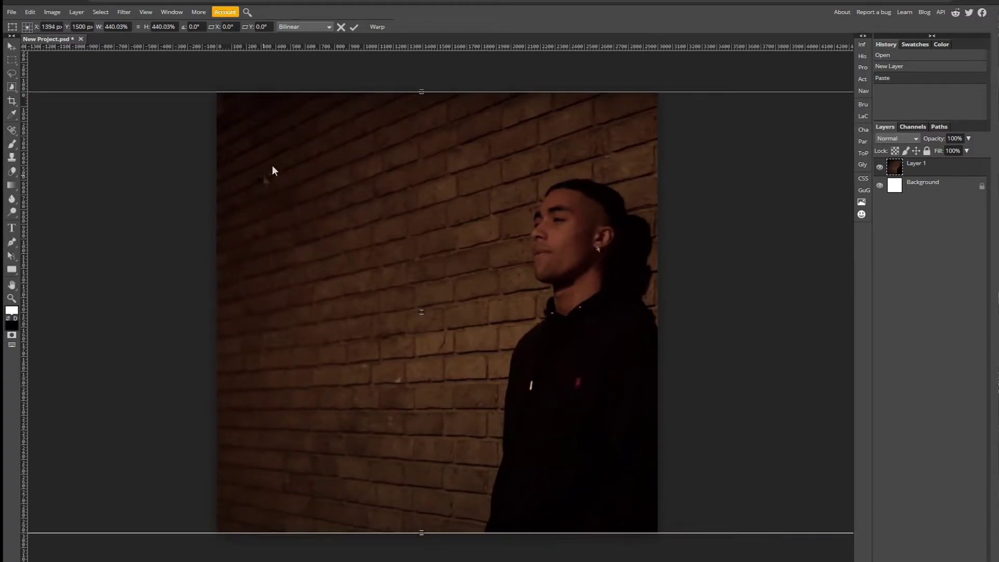
left_click(354, 27)
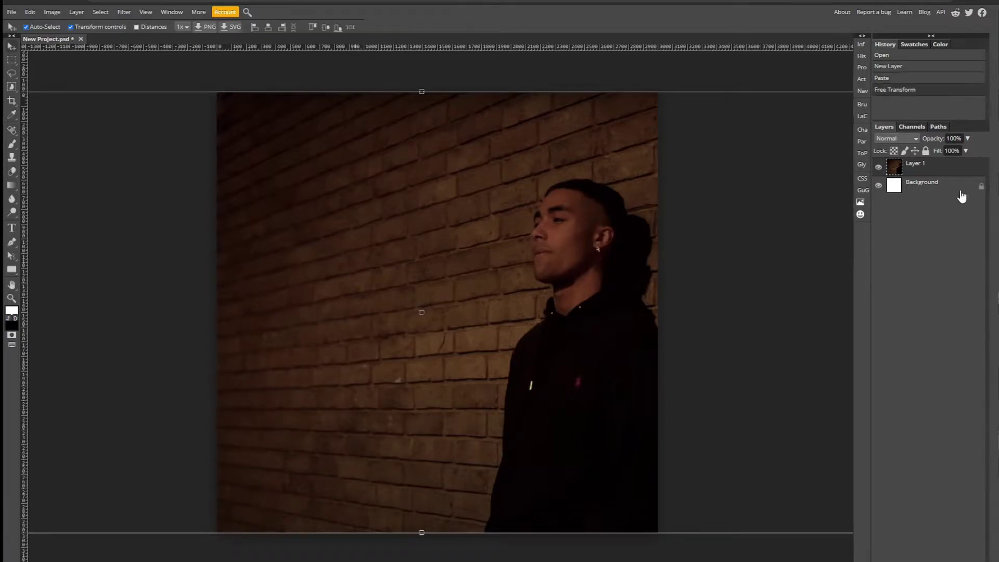
Unlock and delete the white Background layer
left_click(981, 186)
left_click(950, 187)
key("Delete")
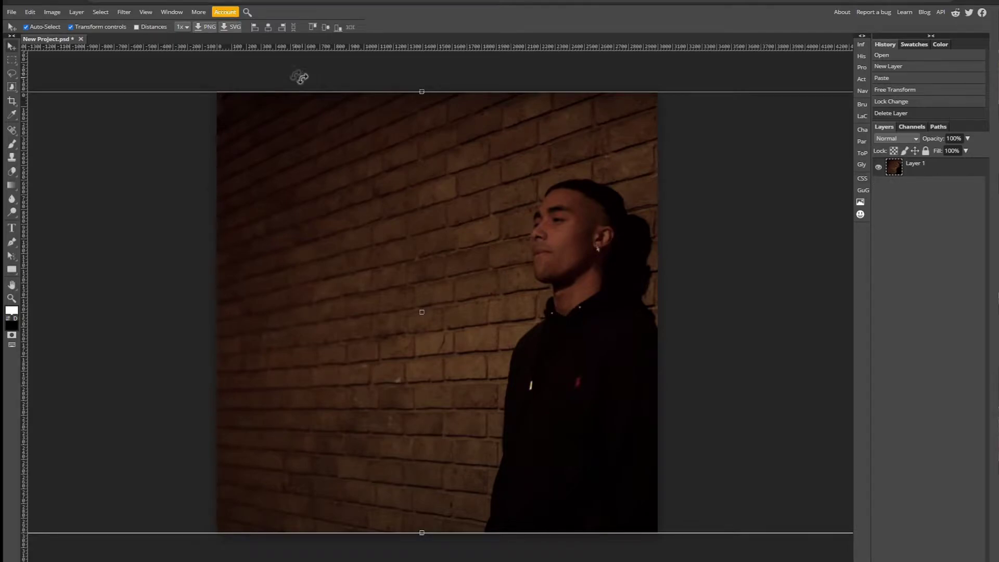
Apply Oil Paint to the photo with Radius 2.9 px, Cleanliness 10 px and Shine 0.5
left_click(124, 16)
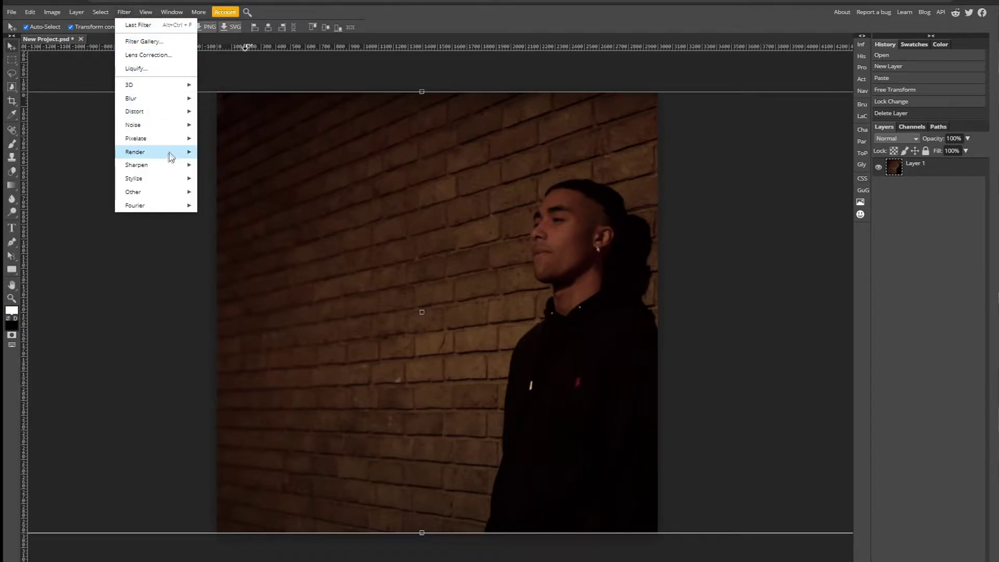
mouse_move(150, 181)
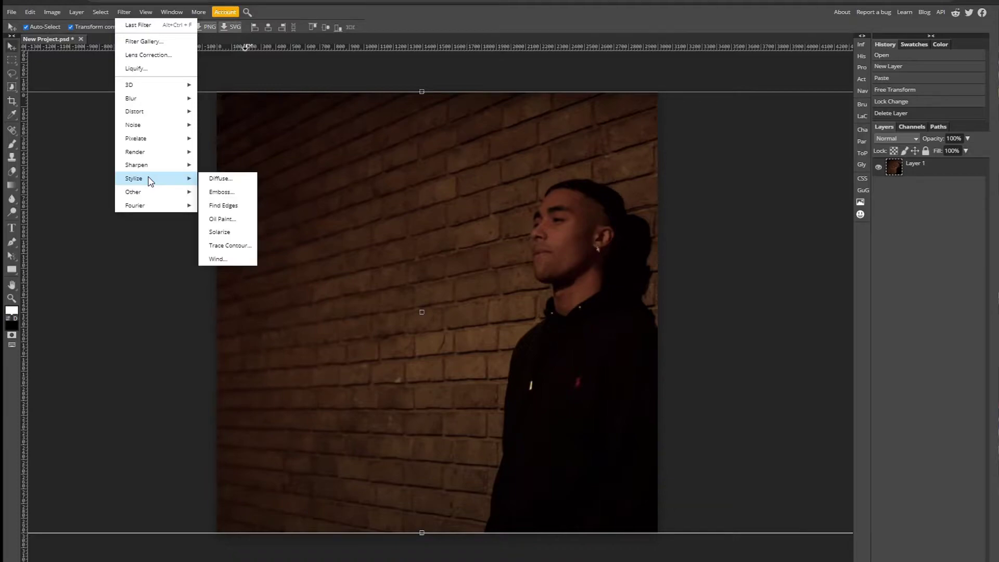
left_click(222, 218)
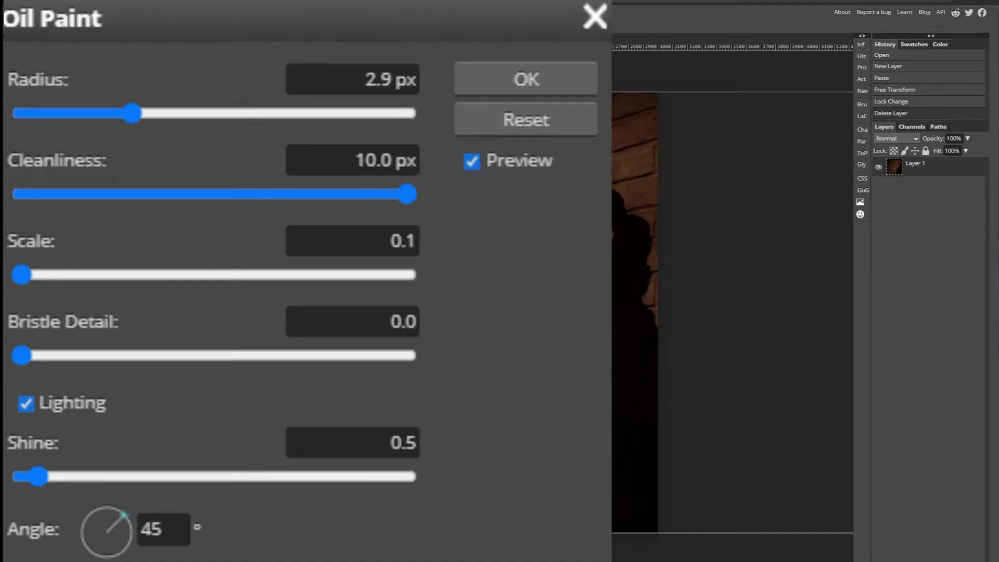
left_click(273, 99)
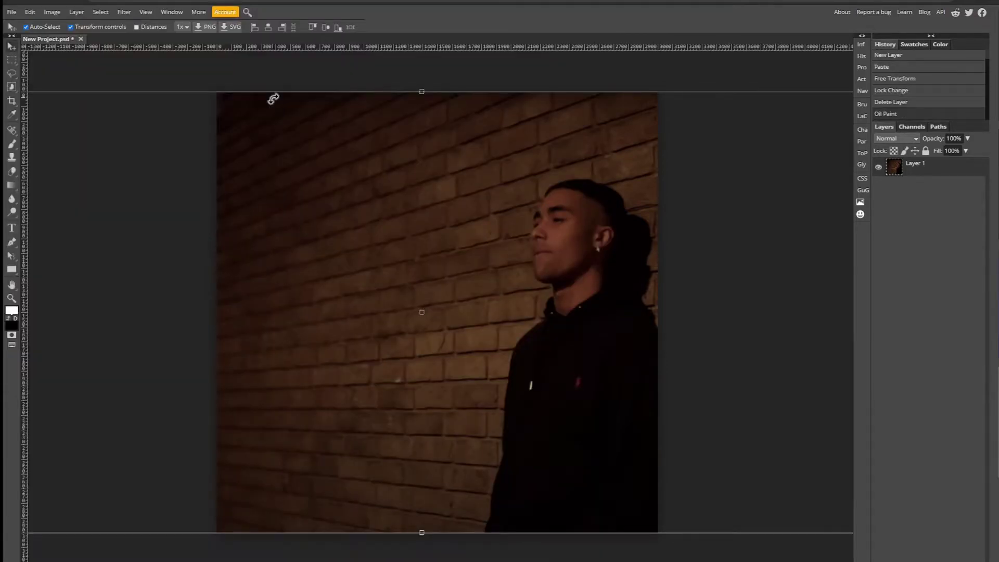
Duplicate the photo layer and turn off the copy's red (R) channel in Blending Options
key("ctrl+j")
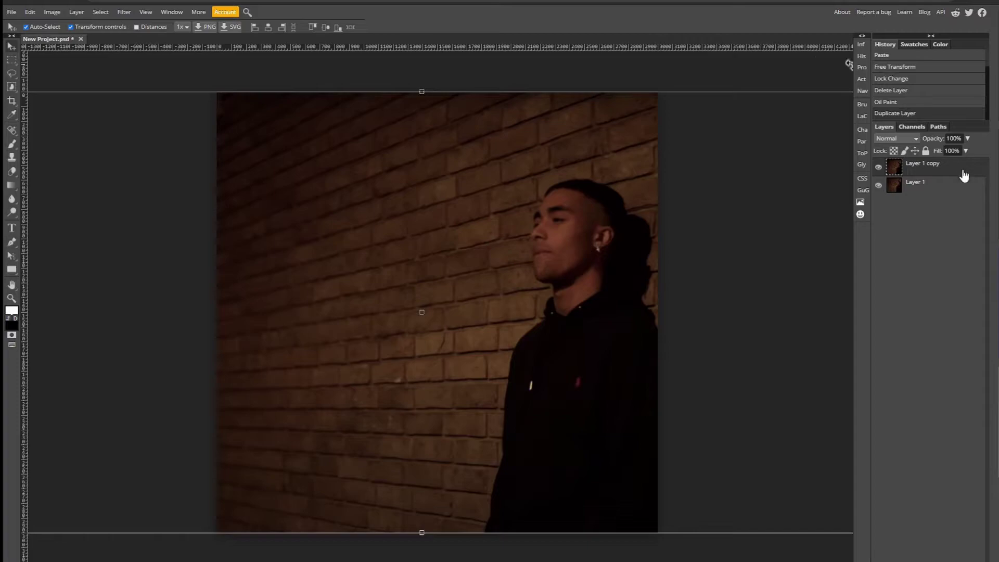
double_click(963, 175)
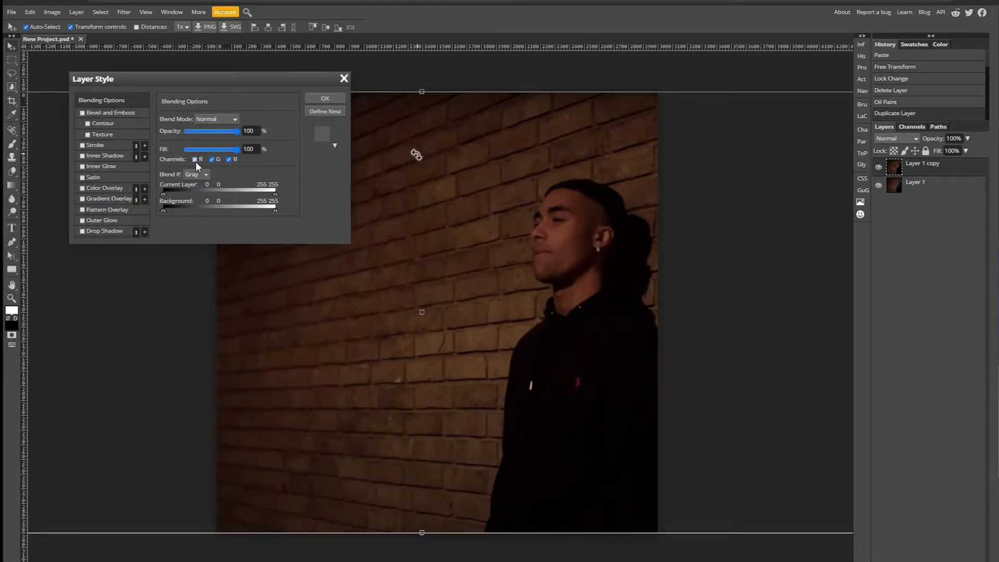
left_click(325, 98)
Apply Glowing Edges to the original photo layer with width 15, brightness 20, smoothness 15
key("alt+bracketleft")
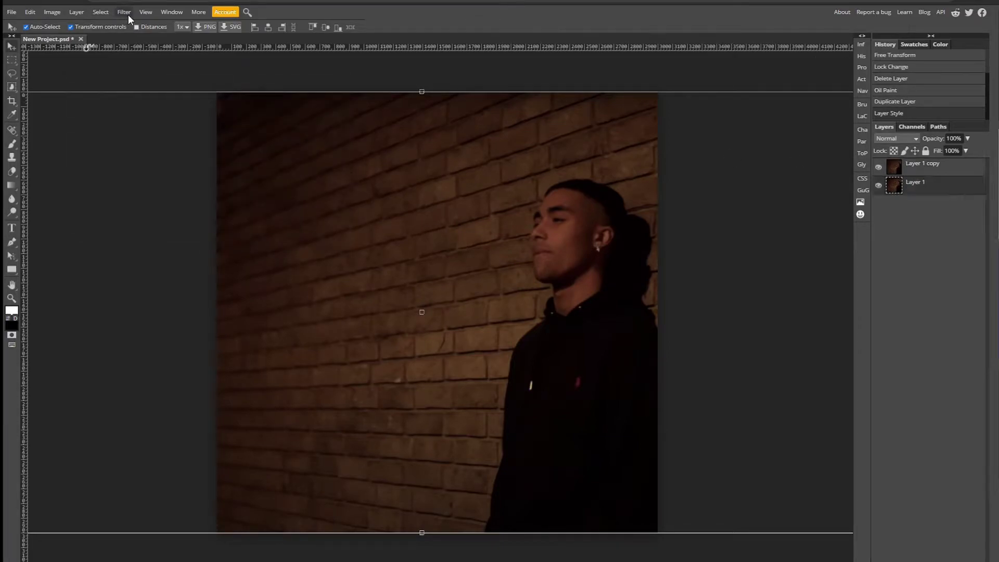
left_click(124, 12)
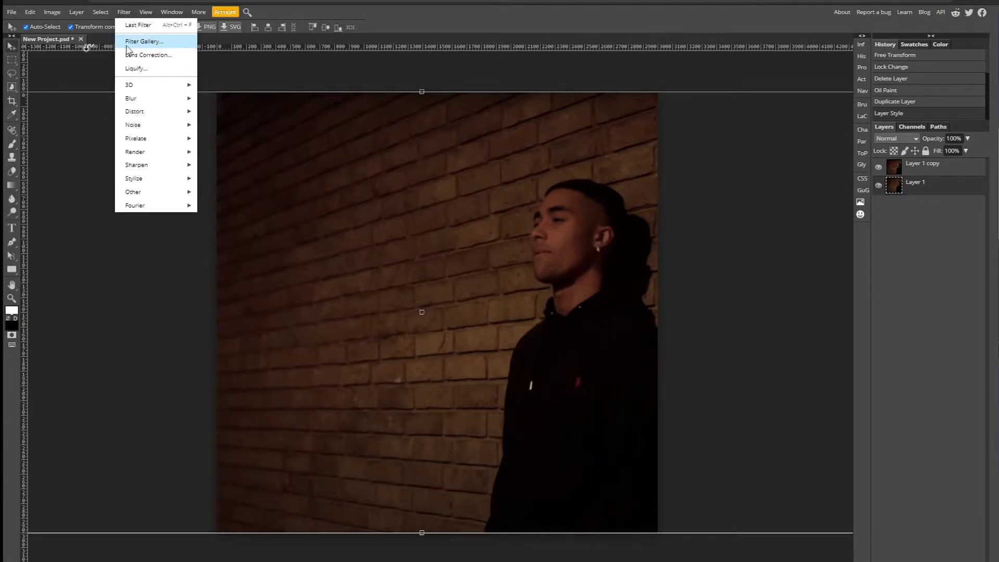
left_click(163, 45)
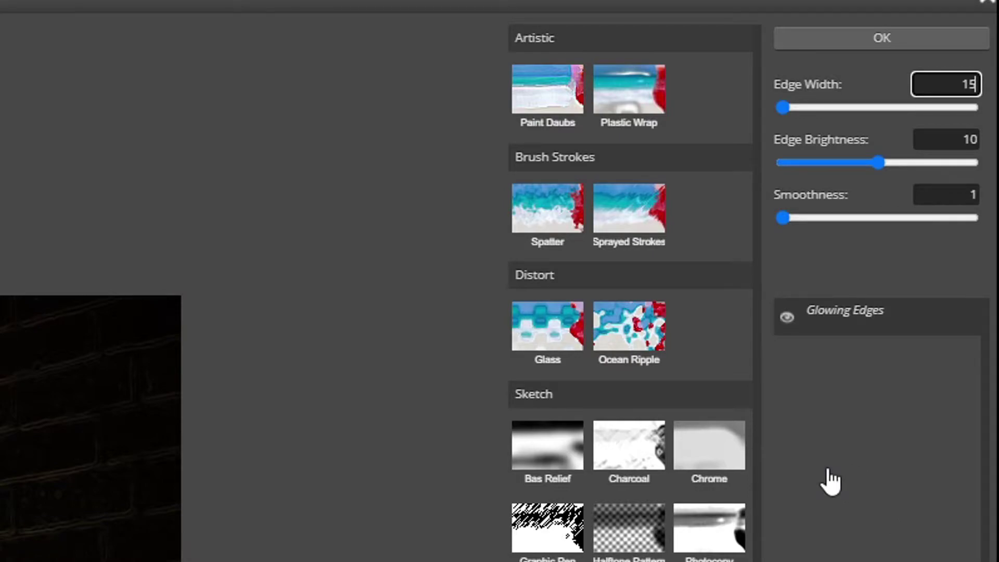
key("Tab")
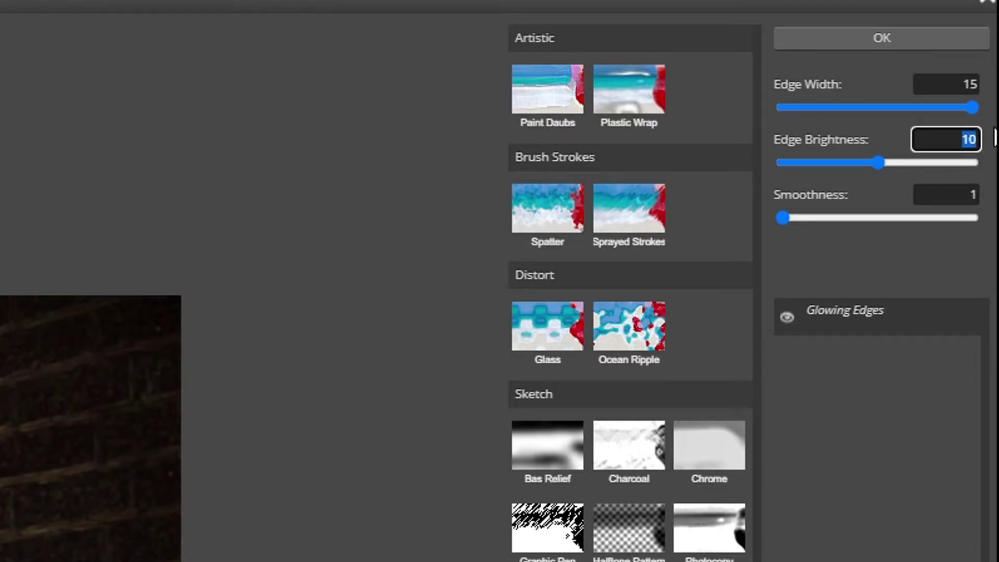
type("20")
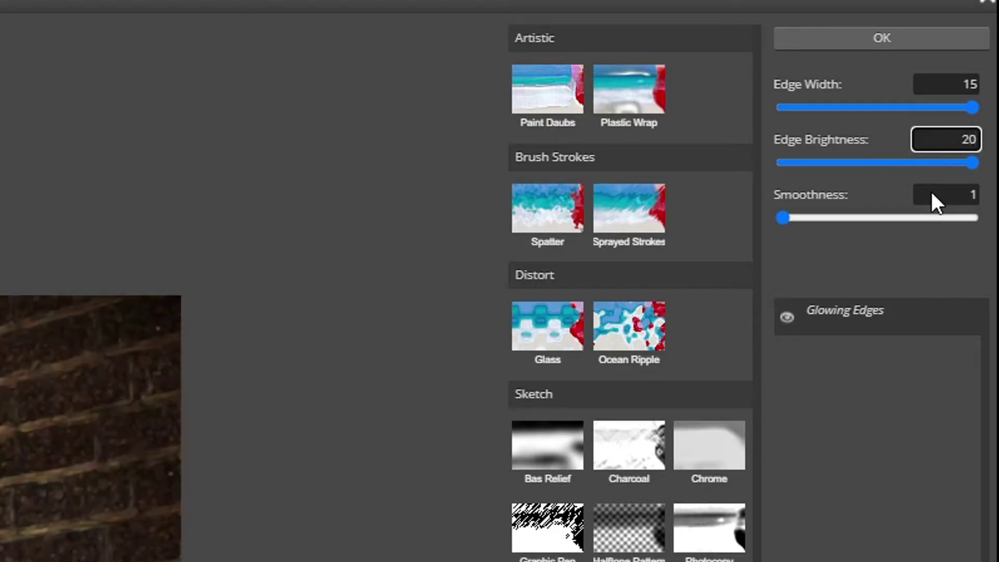
key("Tab")
type("15")
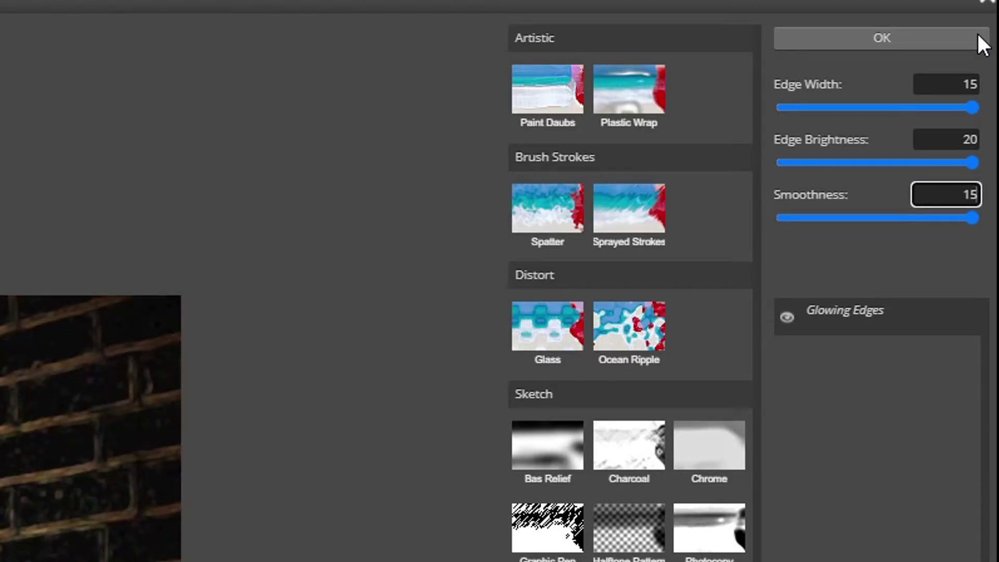
left_click(879, 37)
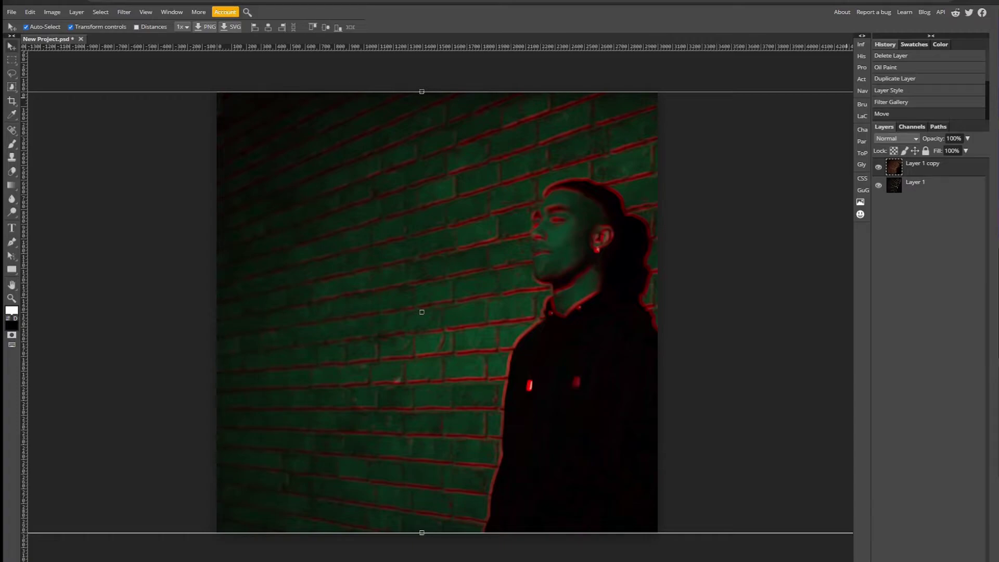
left_click(934, 557)
Add an Exposure adjustment layer set to 0.6
left_click(954, 377)
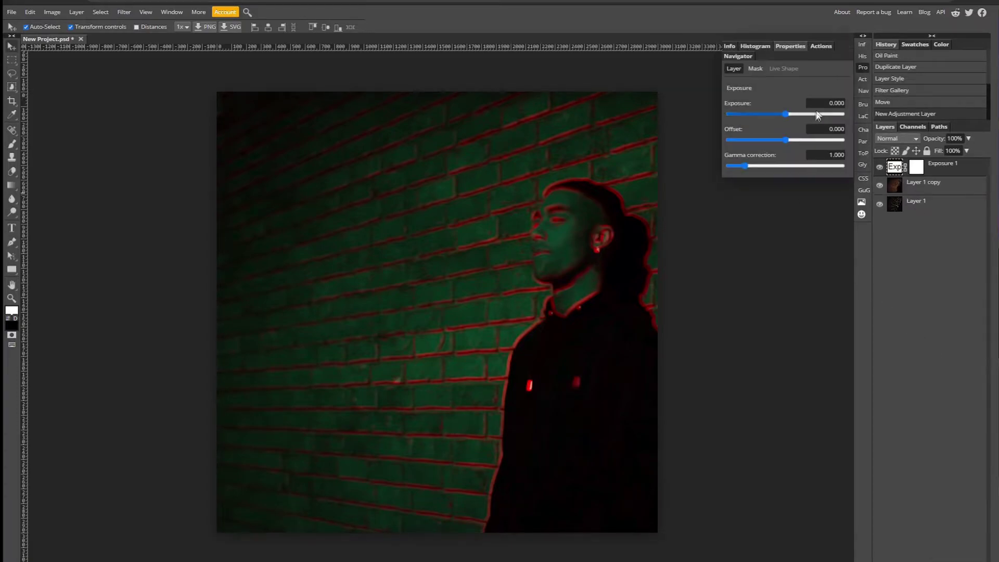
left_click(832, 107)
type("0.6")
key("Return")
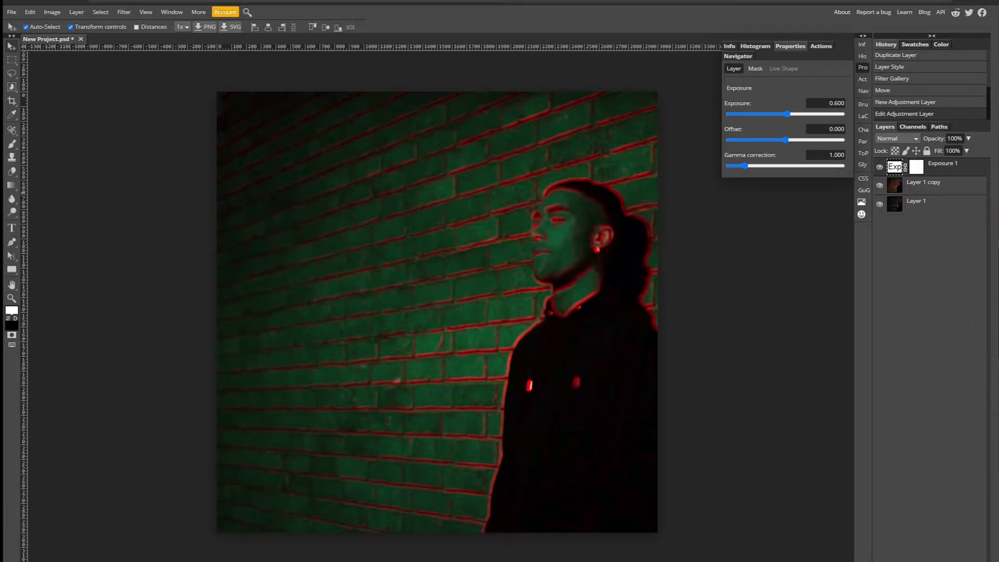
Add a blue-to-yellow Gradient Map blended in Screen mode at 30% opacity
left_click(938, 560)
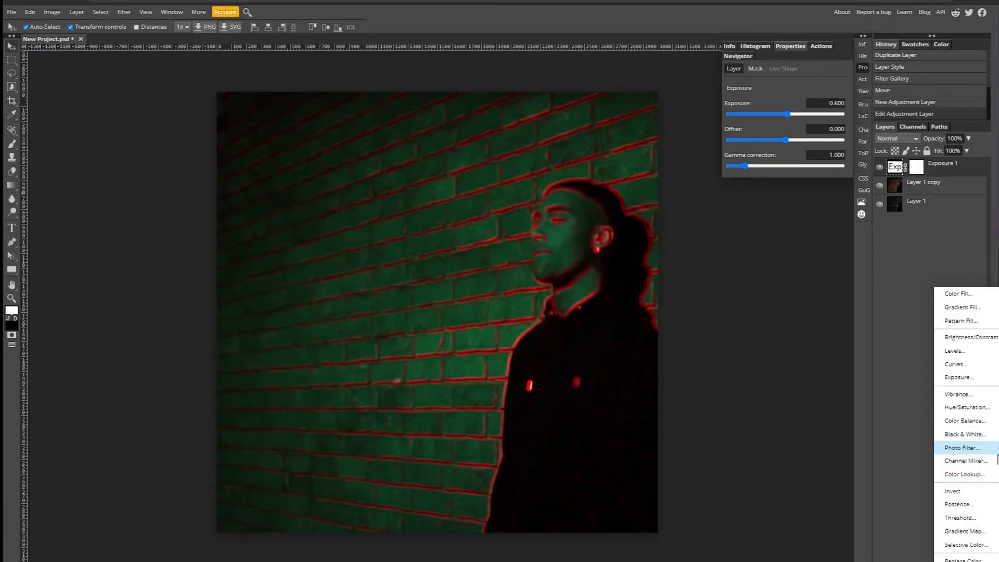
left_click(985, 531)
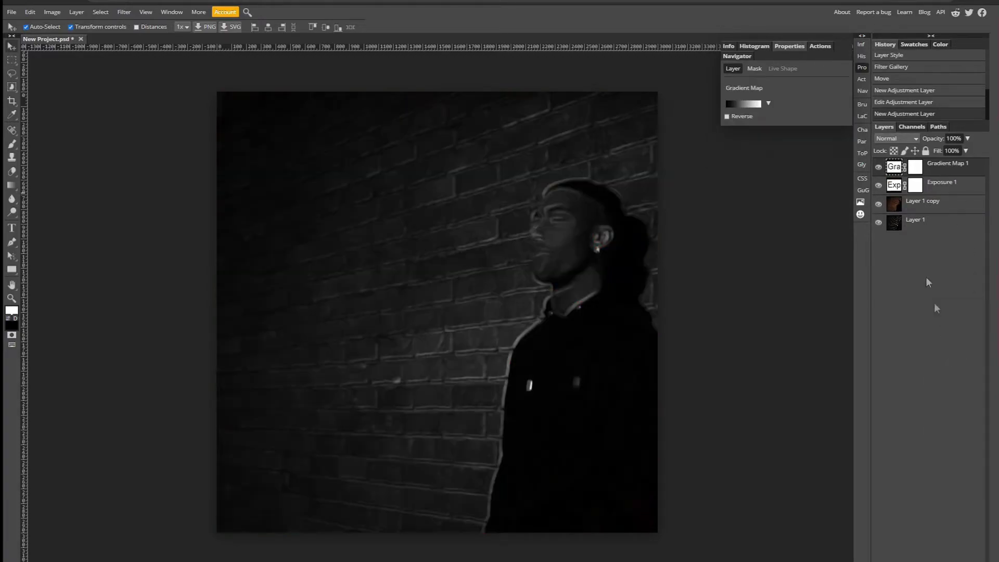
left_click(768, 103)
left_click(774, 137)
left_click(883, 288)
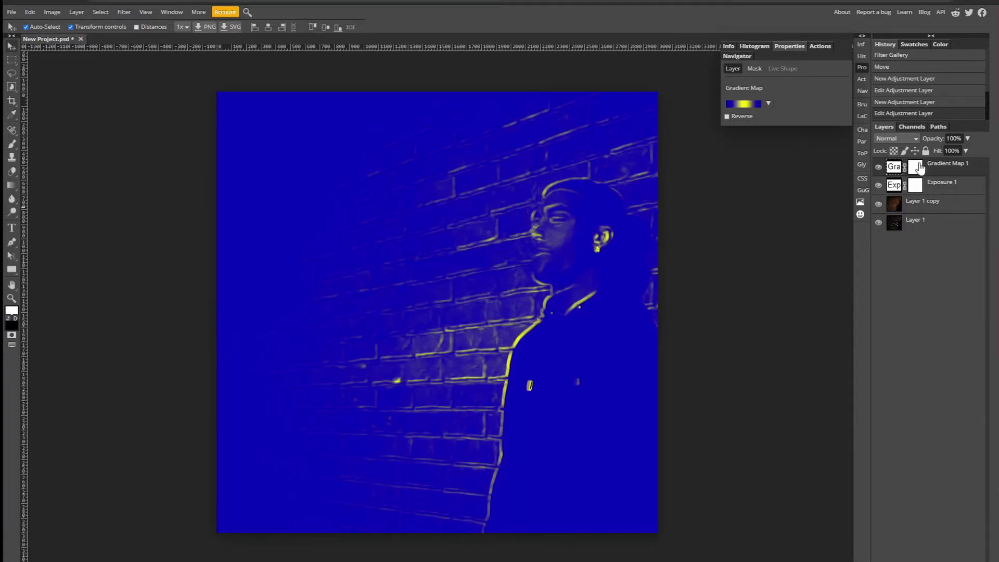
left_click(892, 142)
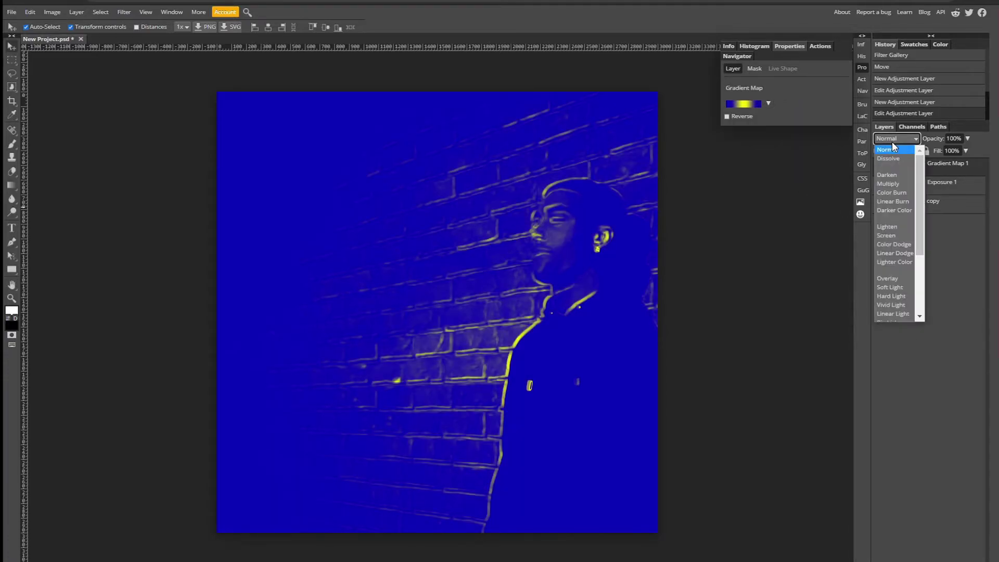
left_click(894, 237)
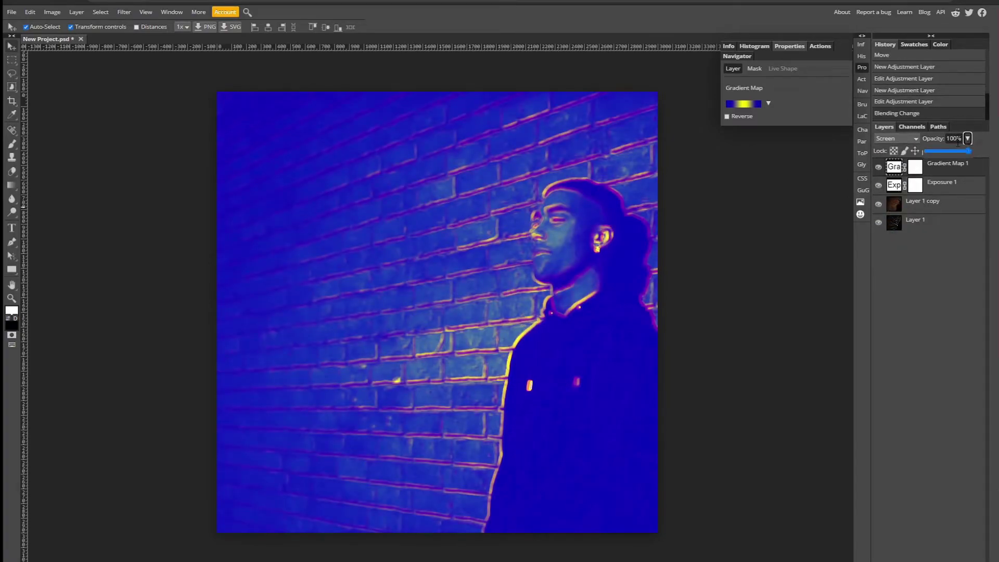
left_click_drag(968, 151, 929, 151)
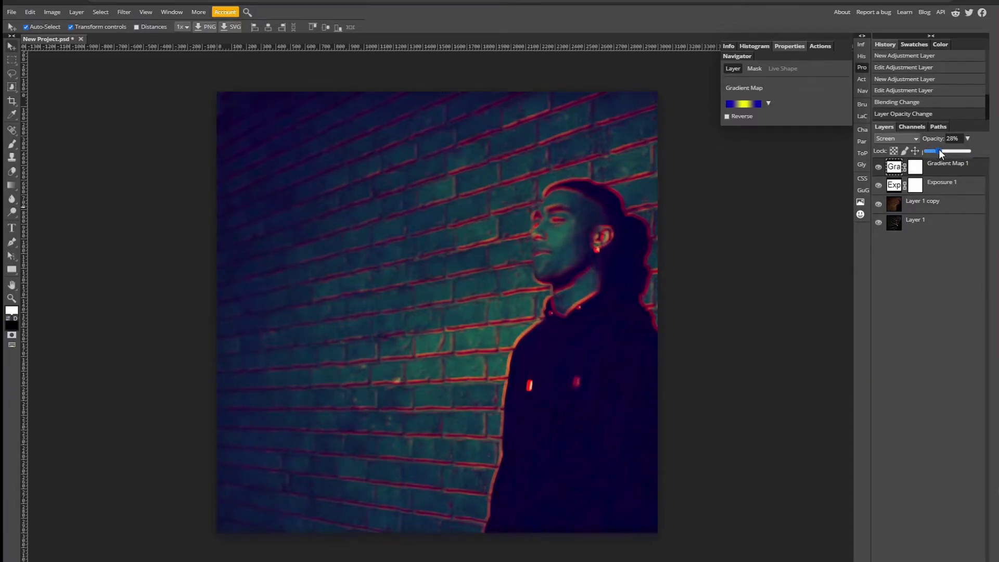
left_click_drag(939, 152, 941, 153)
Add a Brightness/Contrast adjustment with brightness 50 and contrast 33
left_click(941, 555)
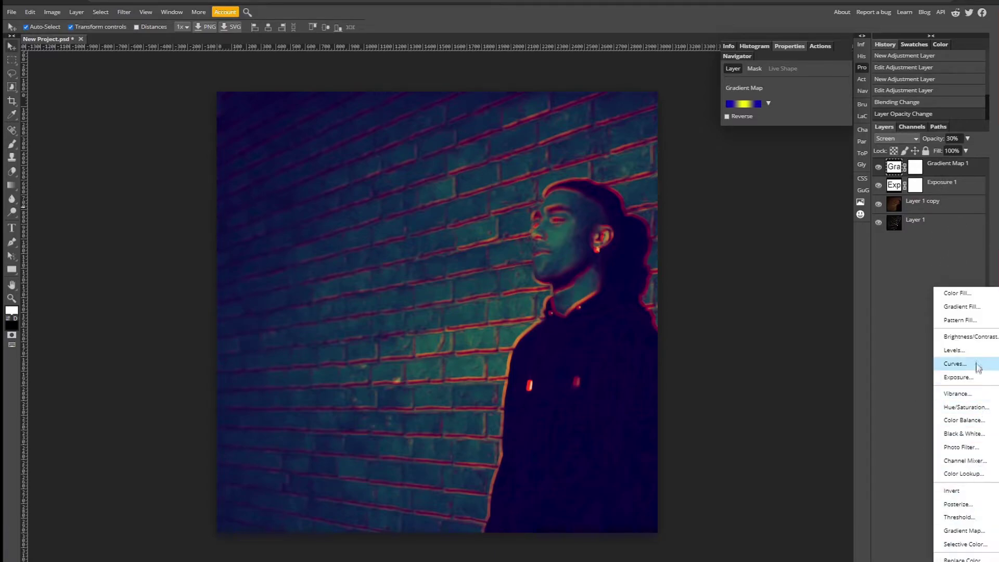
left_click(968, 337)
type("50")
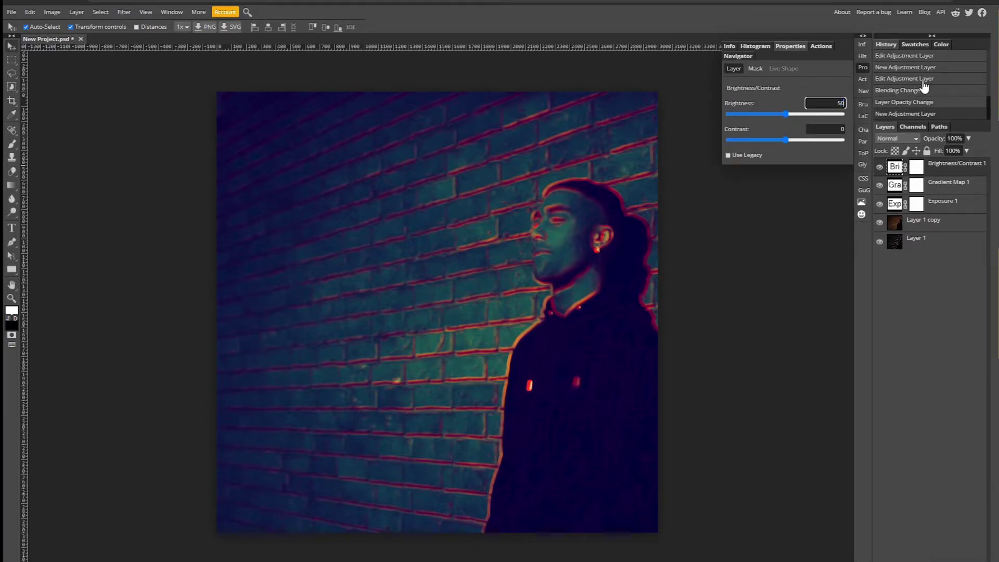
key("Tab")
type("33")
key("Return")
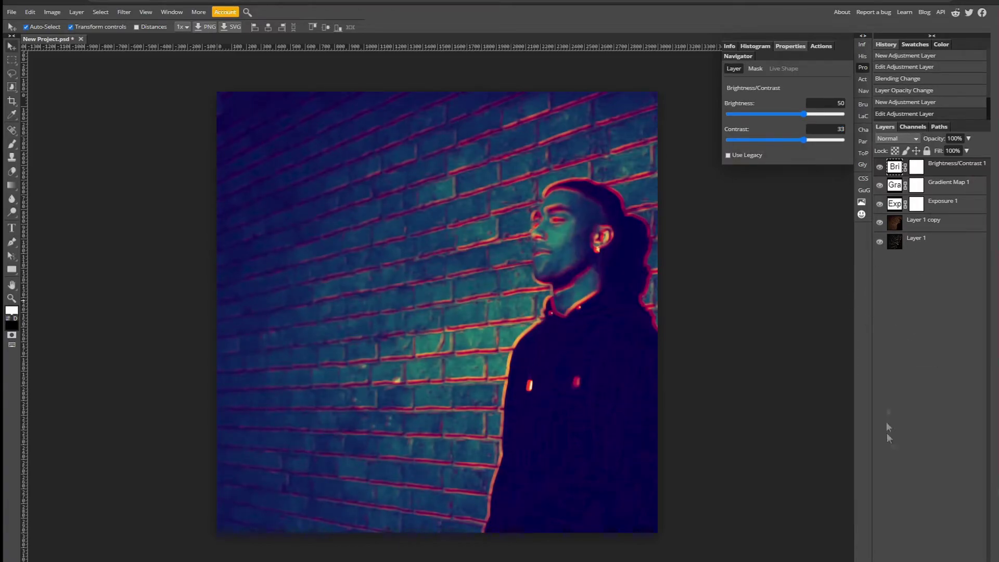
left_click(959, 552)
Place the purple light overlay, rotate and enlarge it across the top-left corner, and commit it
left_click_drag(998, 313, 313, 145)
left_click_drag(411, 153, 257, 224)
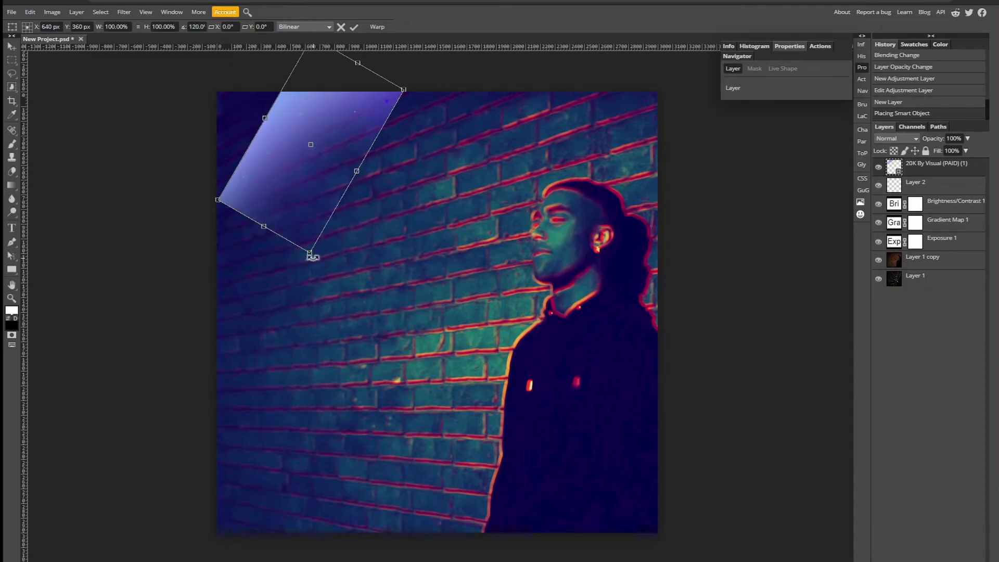
left_click_drag(310, 252, 295, 337)
left_click_drag(291, 217, 363, 214)
left_click_drag(297, 332, 303, 380)
left_click(354, 27)
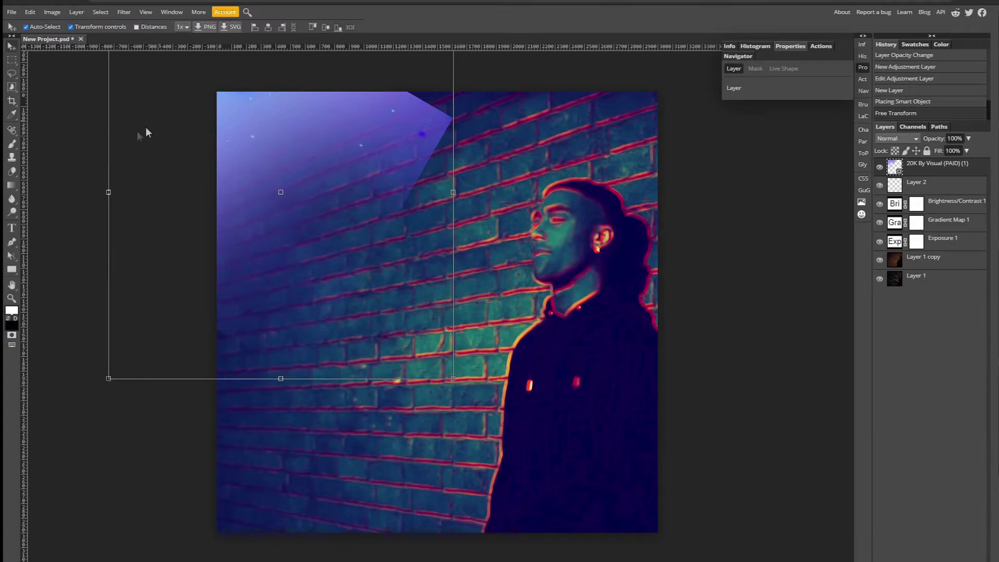
left_click(11, 172)
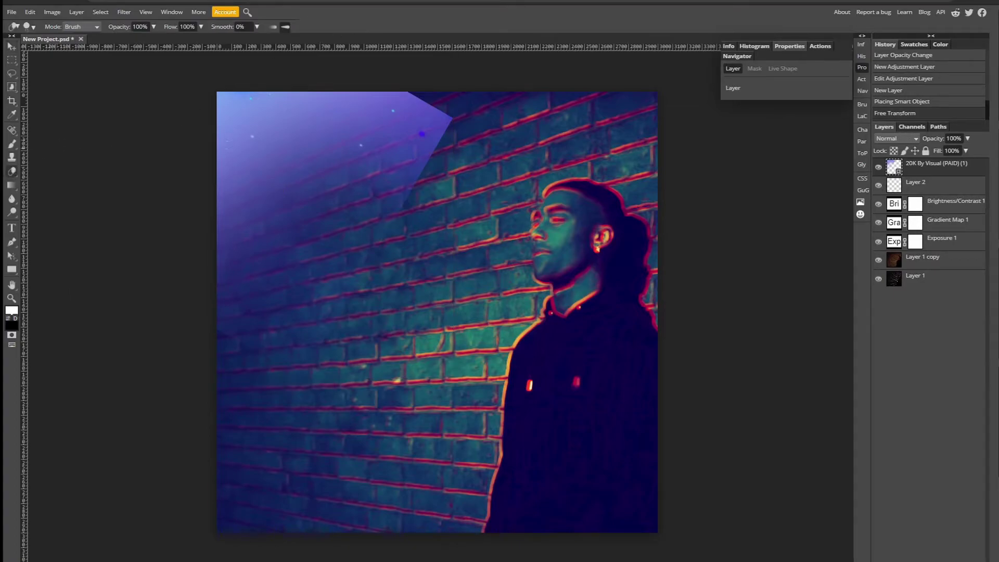
left_click(30, 27)
Rasterize the light overlay and erase its hard edges with a soft eraser
left_click_drag(123, 71, 58, 70)
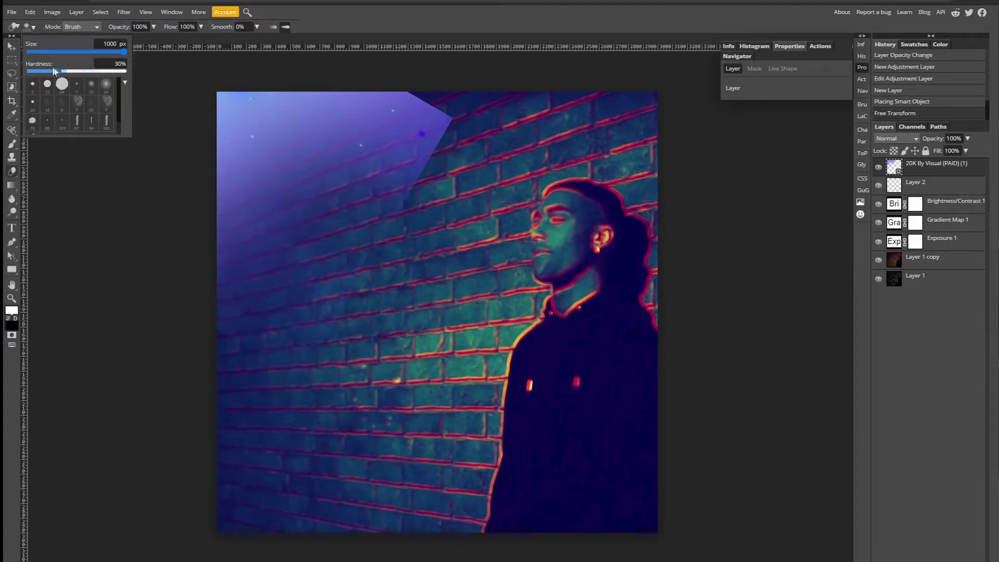
left_click(283, 425)
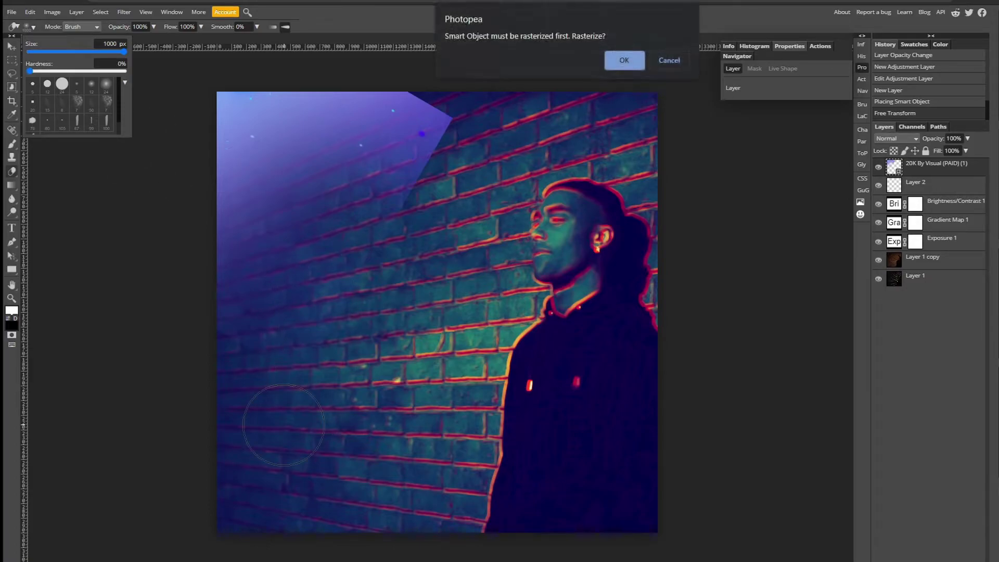
left_click(624, 60)
mouse_move(479, 122)
left_mouse_down()
mouse_move(445, 153)
mouse_move(438, 203)
mouse_move(401, 136)
mouse_move(459, 72)
left_mouse_up()
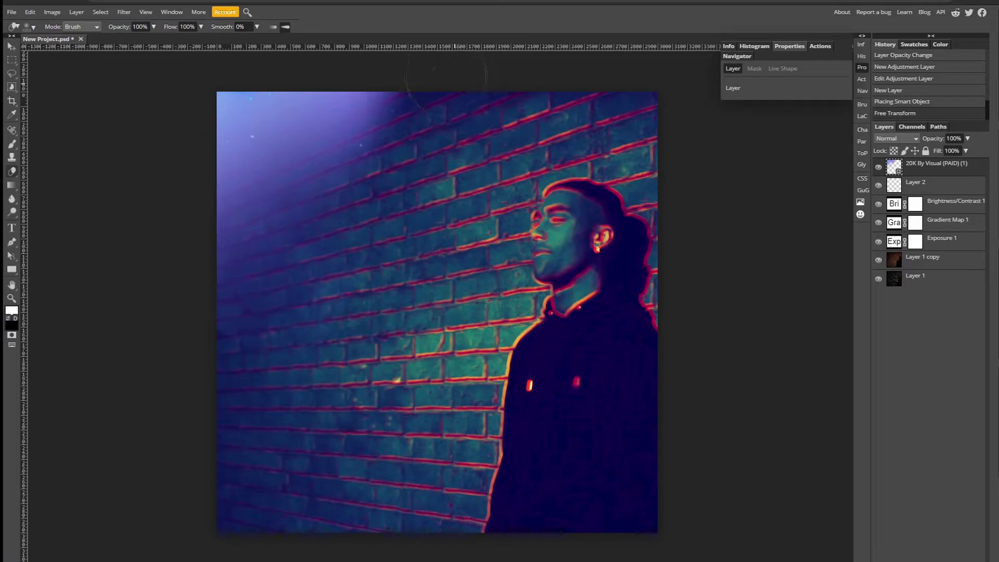
mouse_move(304, 284)
left_mouse_down()
mouse_move(225, 341)
mouse_move(321, 303)
mouse_move(313, 281)
mouse_move(224, 315)
mouse_move(414, 231)
mouse_move(357, 264)
mouse_move(182, 305)
left_mouse_up()
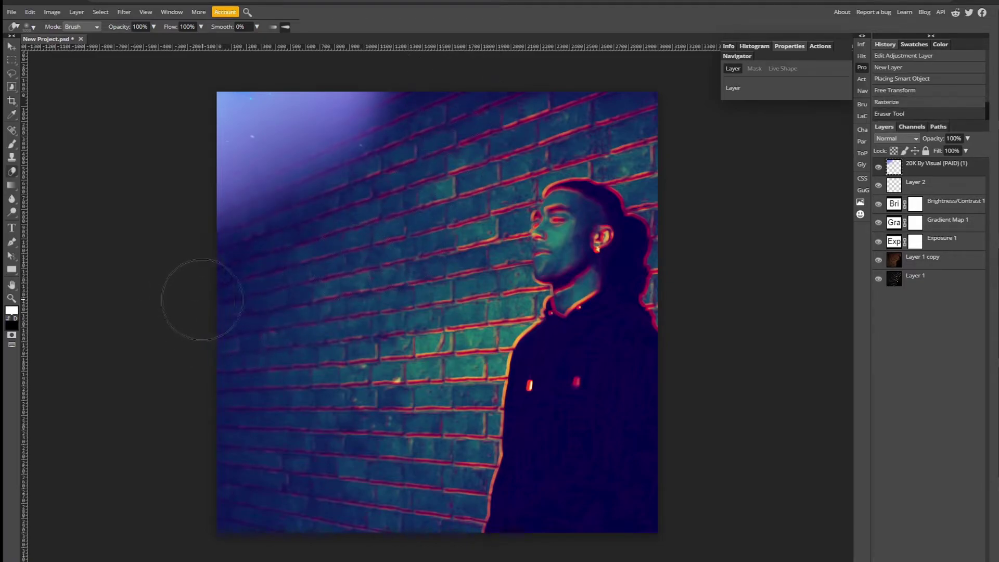
Blend the light overlay in Pin Light mode at about half opacity
left_click(890, 139)
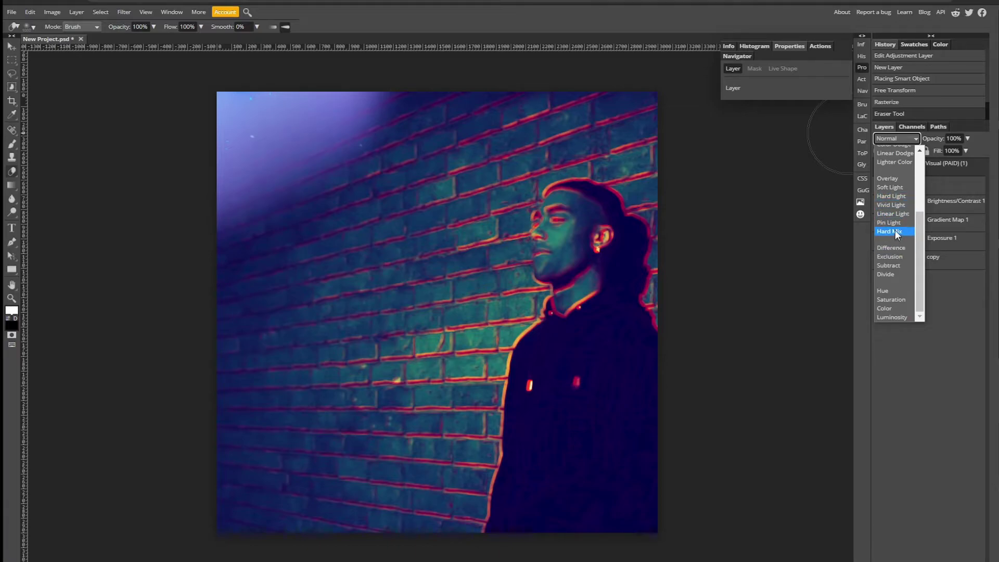
left_click(894, 223)
left_click_drag(969, 139, 944, 148)
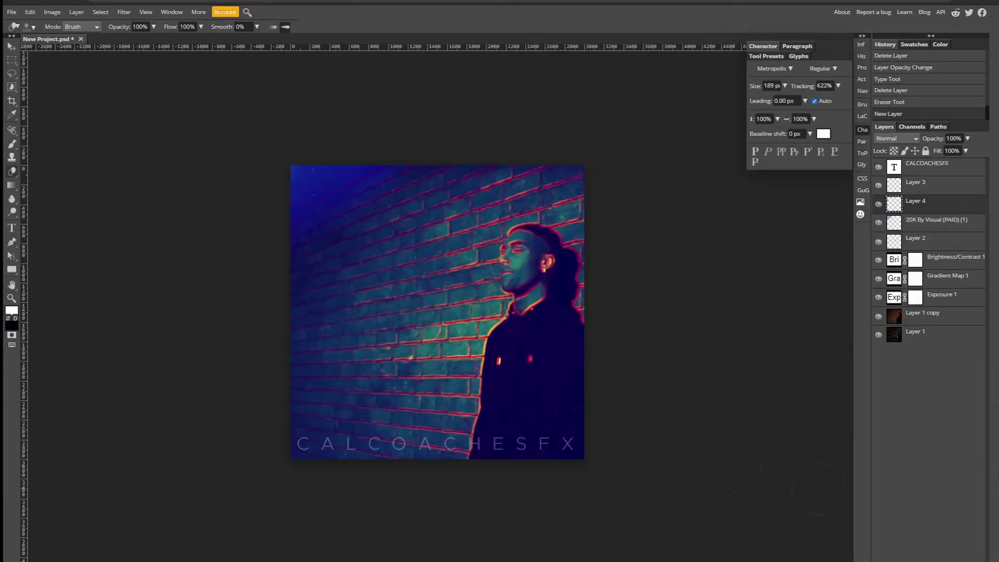
Enlarge the pasted circle-and-hourglass logo and move it behind the man's head
key("ctrl+t")
left_click_drag(388, 261, 474, 347)
left_click_drag(427, 305, 576, 317)
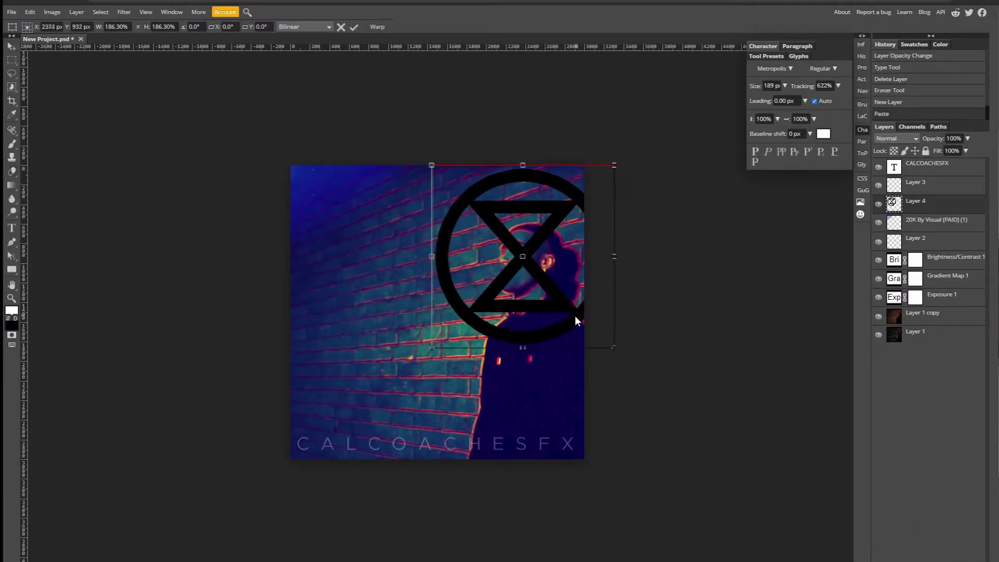
scroll(681, 281, "up", 3)
scroll(682, 281, "right", 3)
scroll(530, 263, "up", 3)
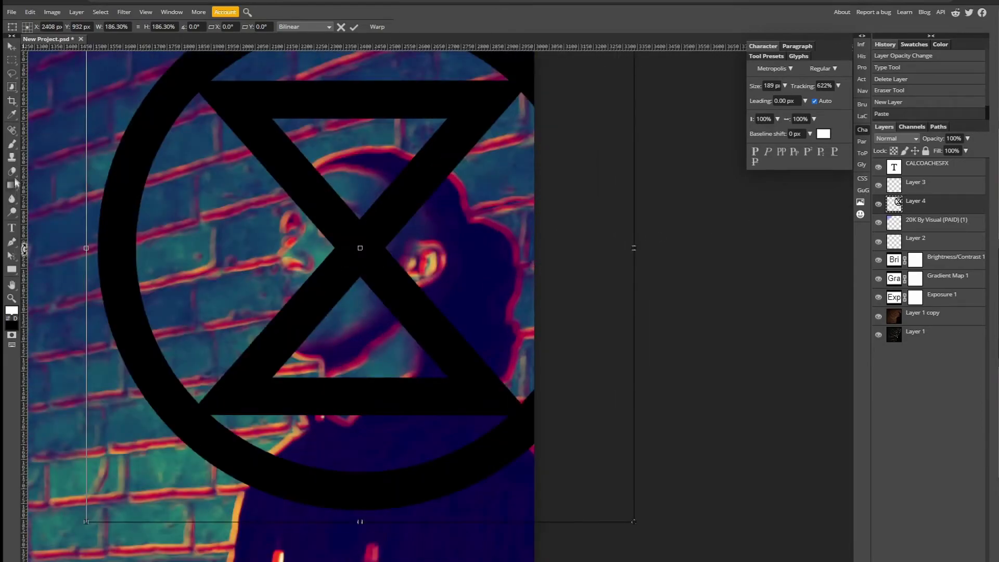
Erase the logo off the man's face, chin, forehead and shoulder with a small soft eraser
key("b")
left_click(29, 27)
left_click_drag(43, 52, 32, 52)
mouse_move(31, 71)
left_mouse_down()
mouse_move(104, 51)
mouse_move(81, 52)
left_mouse_up()
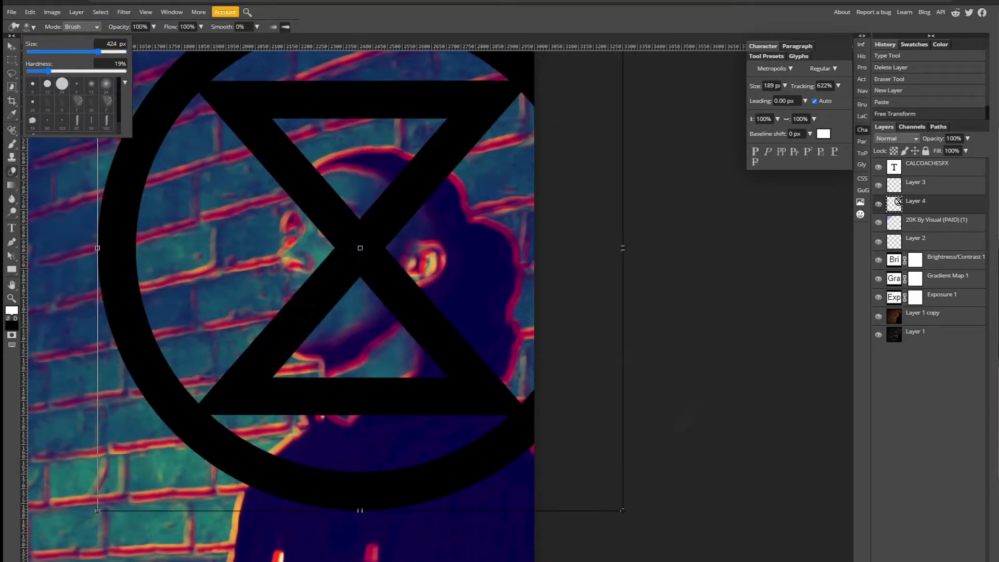
mouse_move(385, 485)
left_mouse_down()
mouse_move(468, 468)
mouse_move(324, 491)
mouse_move(312, 479)
mouse_move(397, 435)
mouse_move(401, 413)
mouse_move(446, 357)
mouse_move(323, 271)
mouse_move(351, 310)
mouse_move(333, 312)
mouse_move(360, 301)
mouse_move(289, 339)
mouse_move(338, 348)
left_mouse_up()
left_click_drag(333, 382, 312, 408)
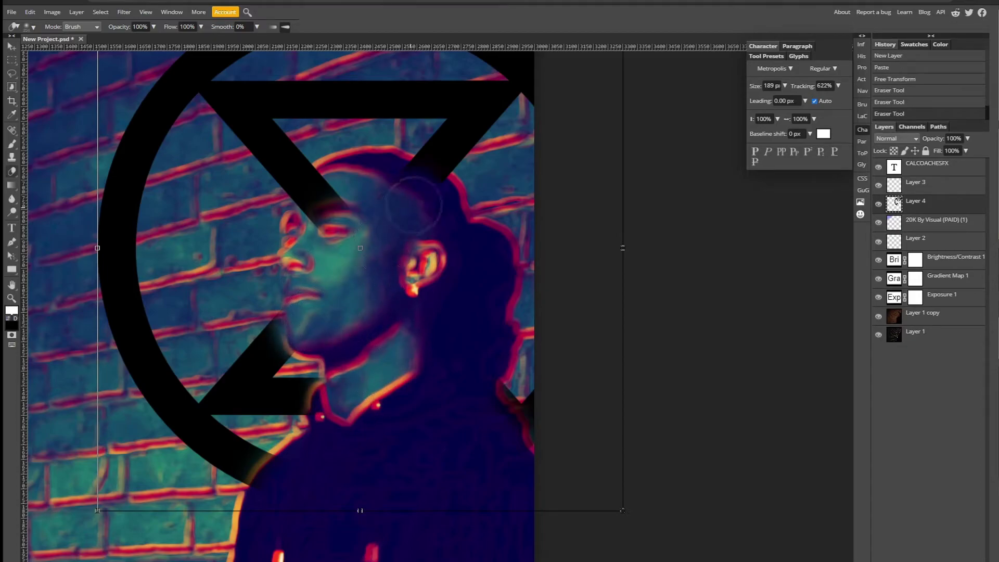
mouse_move(414, 204)
left_mouse_down()
mouse_move(437, 198)
mouse_move(325, 205)
mouse_move(312, 195)
mouse_move(339, 197)
mouse_move(318, 187)
left_mouse_up()
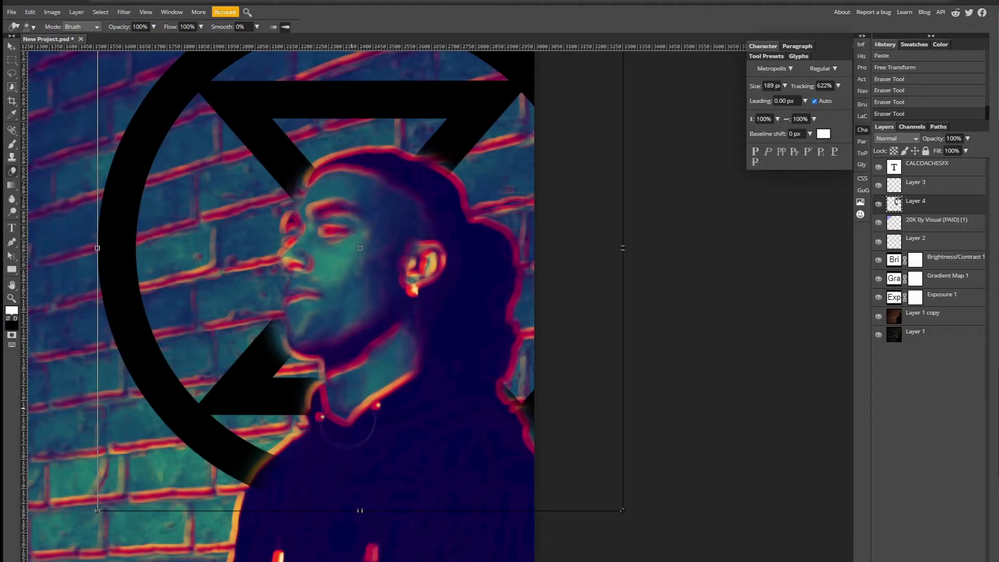
left_click_drag(268, 485, 255, 469)
Move the logo layer below the Exposure adjustment and blend it in Overlay at 36%
key("ctrl+minus")
left_click_drag(897, 202, 897, 295)
key("ctrl+minus")
left_click(896, 139)
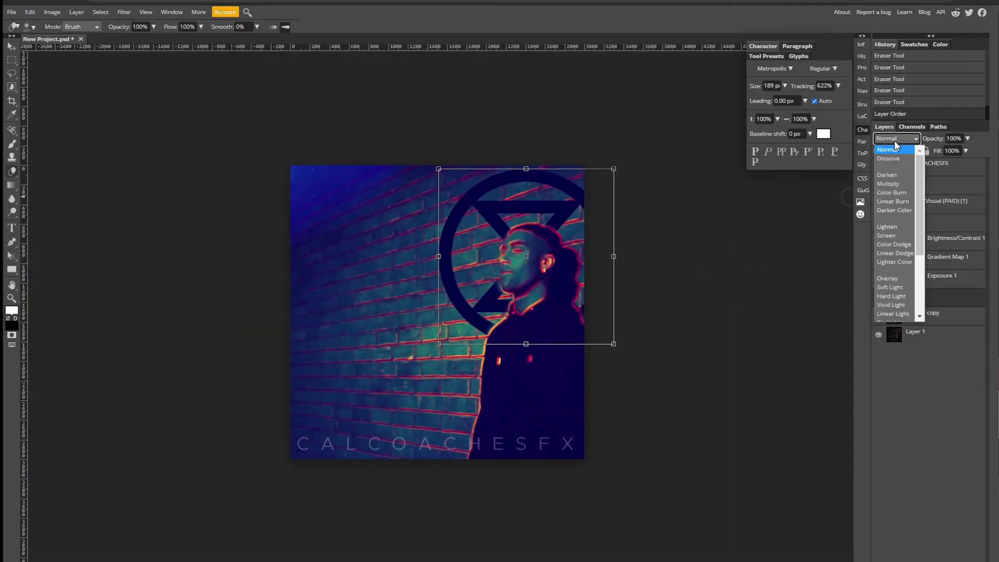
left_click(899, 278)
left_click_drag(968, 138, 941, 150)
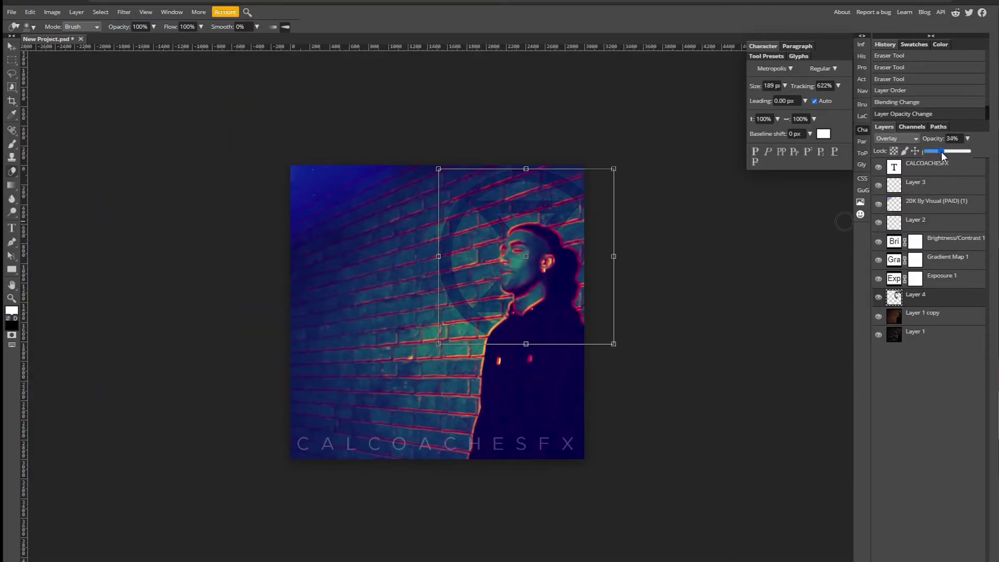
left_click(833, 218)
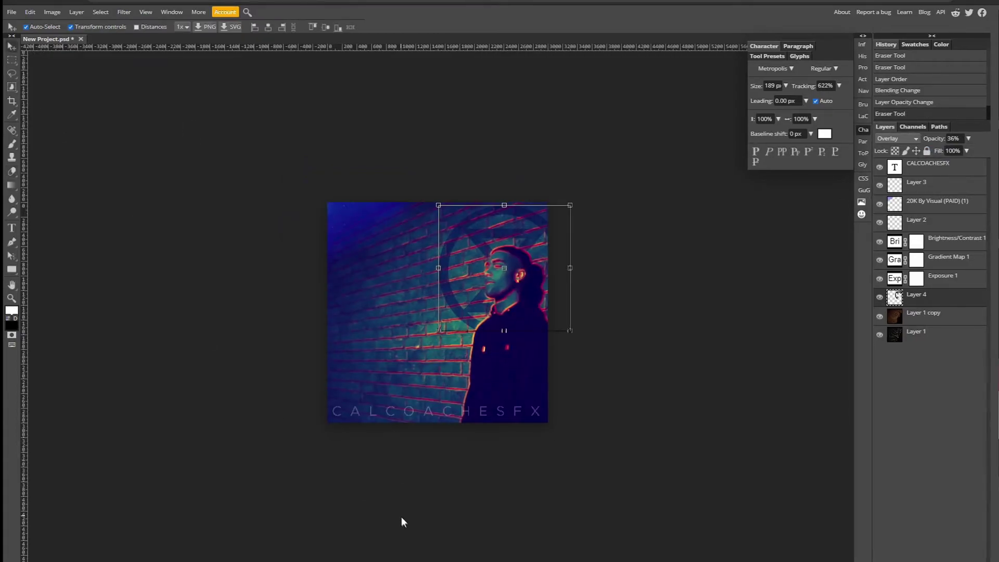
Paste the crumpled plastic texture below the text, stretch it over the canvas, and screen it at 12%
key("ctrl+v")
key("ctrl+shift+bracketright")
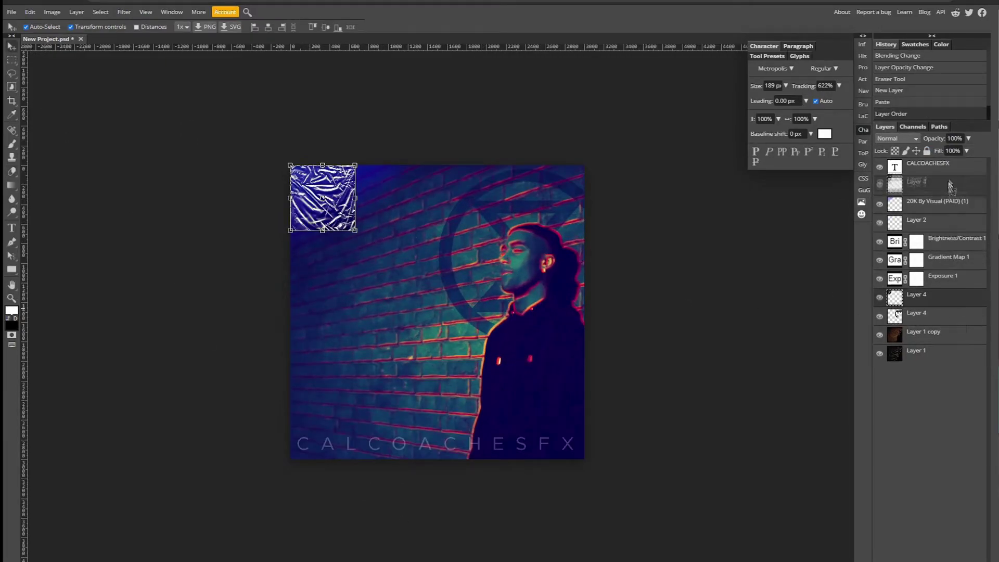
left_click_drag(355, 230, 585, 398)
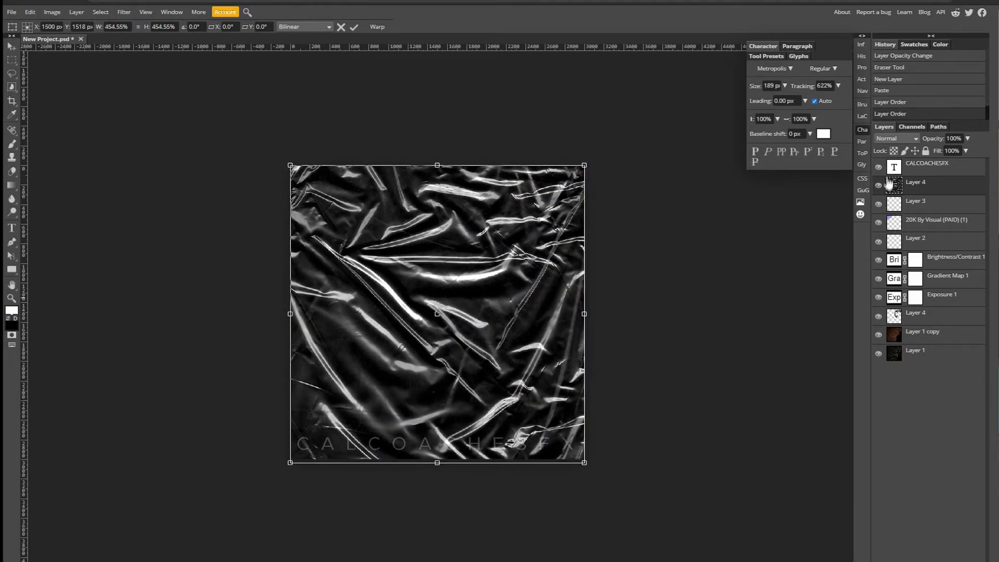
left_click(896, 139)
left_click(895, 231)
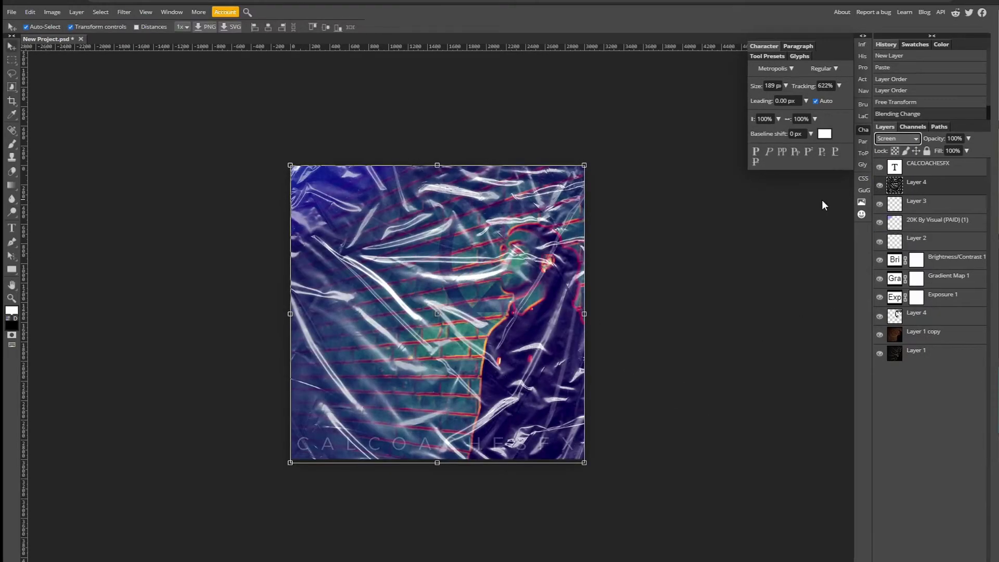
left_click_drag(968, 141, 933, 154)
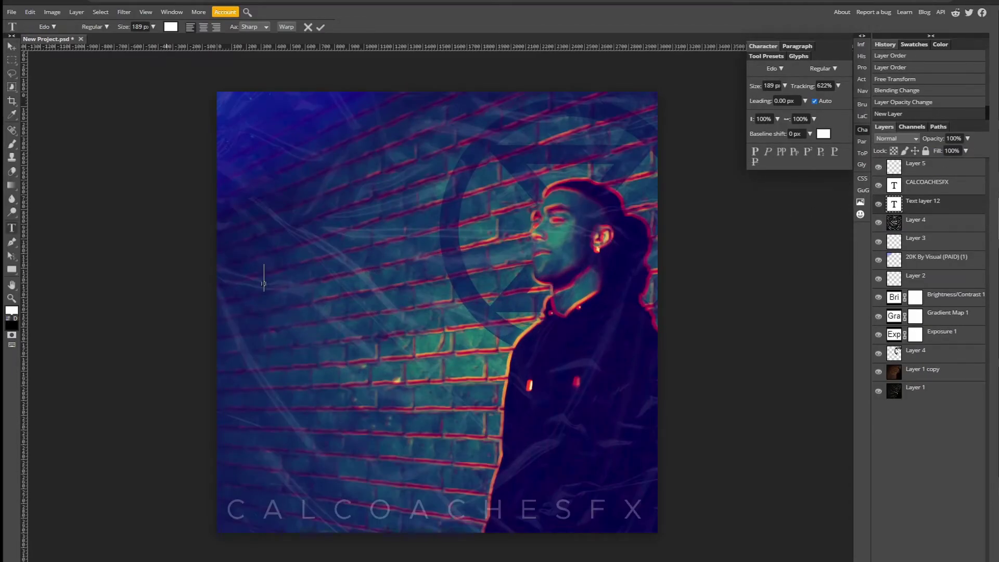
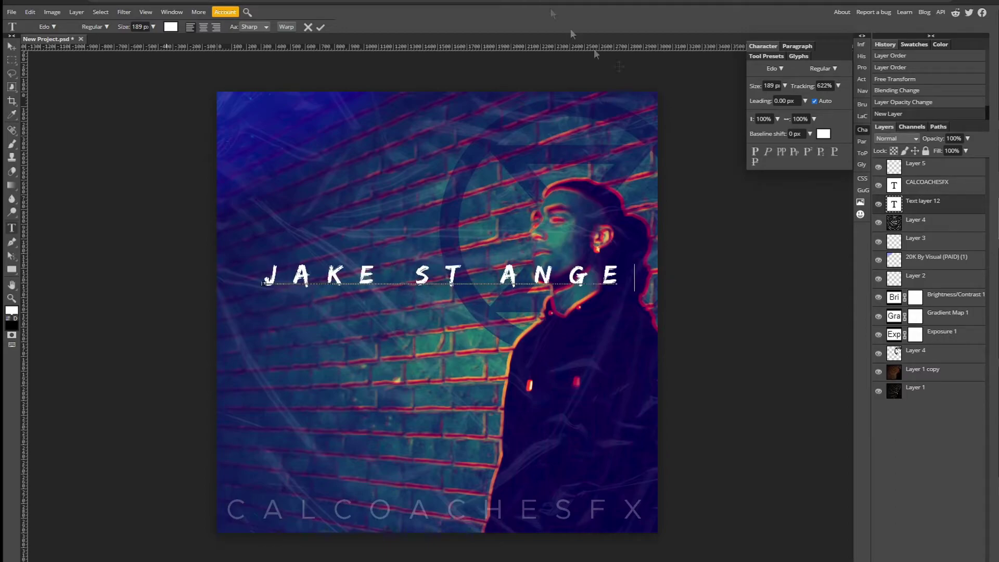
Tighten the artist name's tracking to 127%, then move it and tilt it slightly
left_click(838, 85)
left_click_drag(833, 98, 814, 103)
key("ctrl+a")
left_click(838, 85)
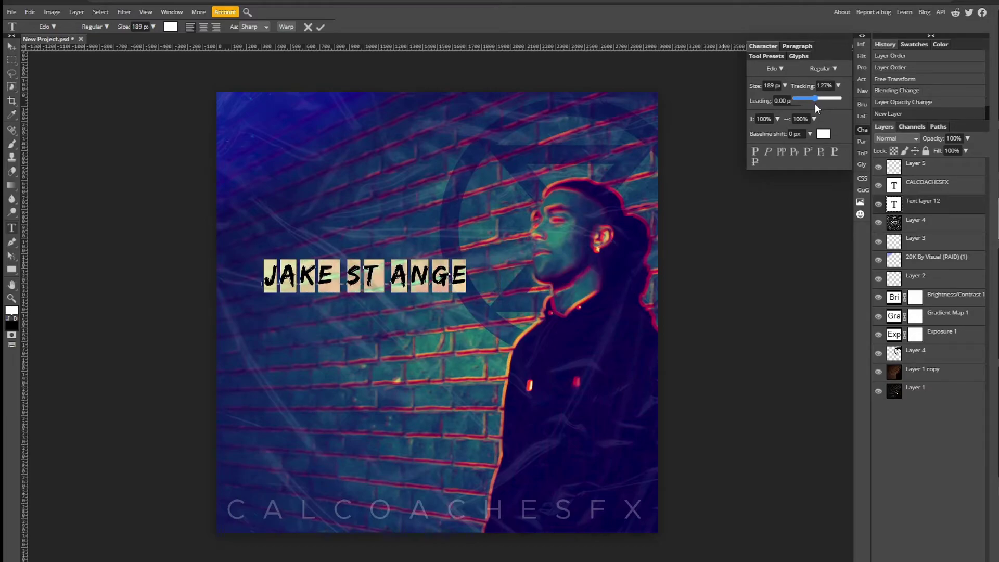
left_click(321, 28)
left_click(11, 46)
left_click_drag(318, 278, 295, 300)
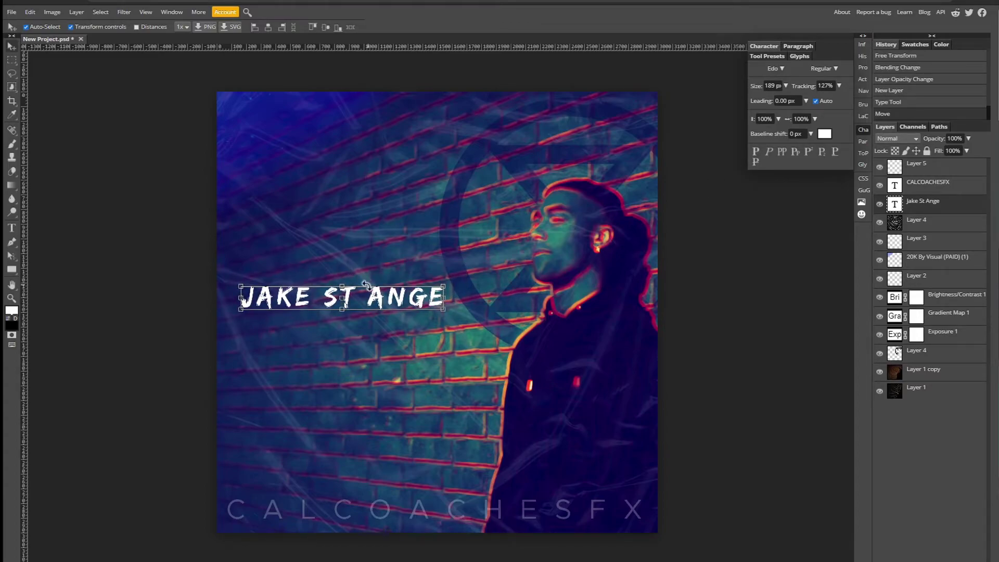
left_click_drag(367, 285, 364, 282)
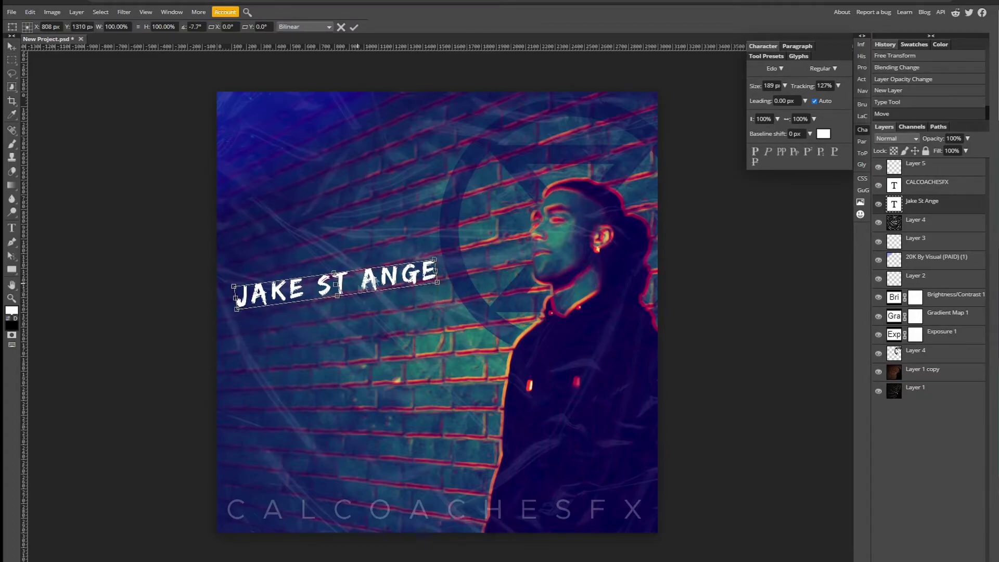
Rasterize the name layer and warp it with a perspective transform into a tilted shape
right_click(991, 203)
left_click(965, 319)
left_click(30, 11)
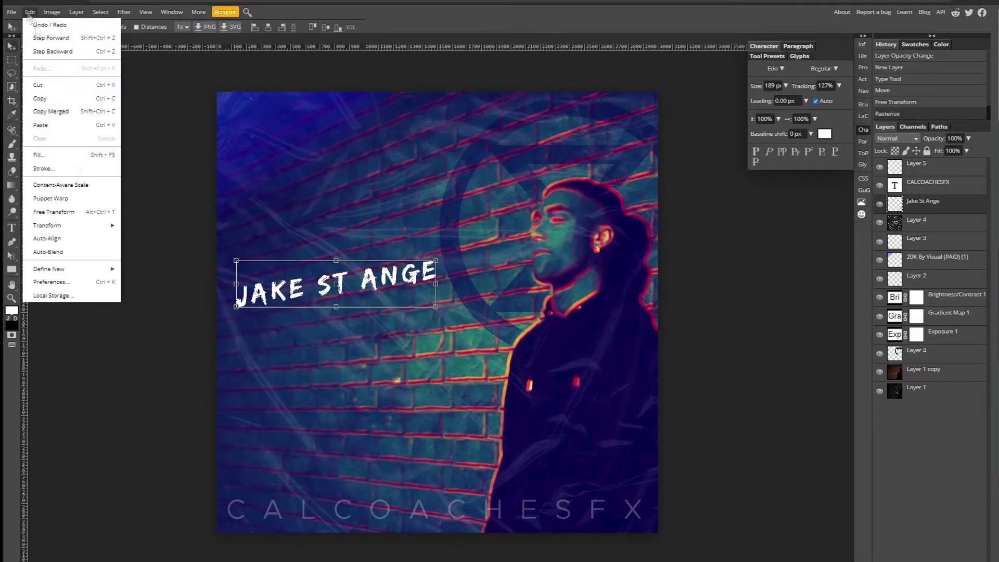
mouse_move(47, 225)
left_click(167, 281)
scroll(292, 271, "up", 2)
left_click_drag(206, 217, 206, 304)
mouse_move(528, 350)
left_mouse_down()
mouse_move(531, 330)
mouse_move(522, 336)
left_mouse_up()
left_click_drag(591, 213, 591, 214)
left_click_drag(459, 218, 461, 222)
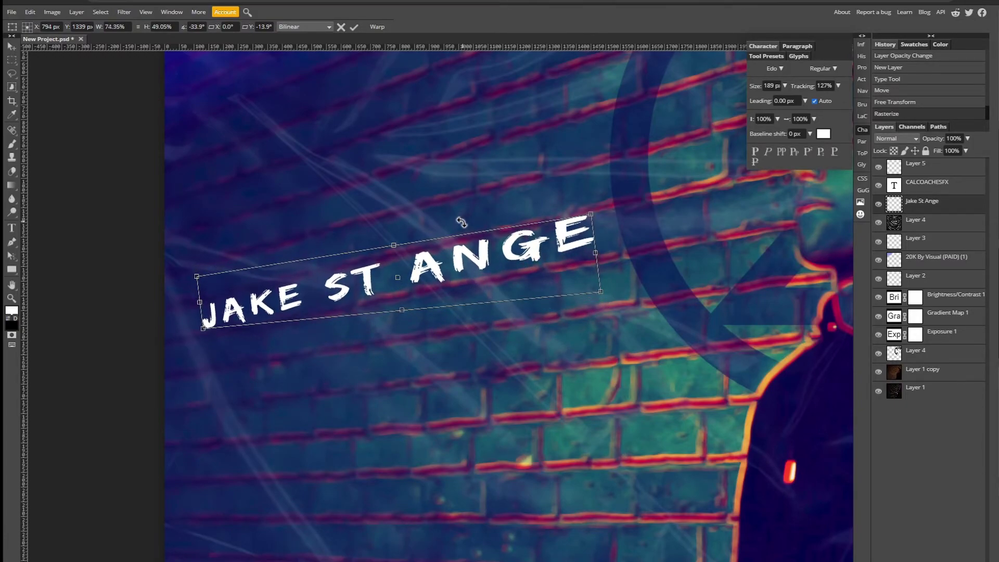
left_click_drag(601, 292, 594, 253)
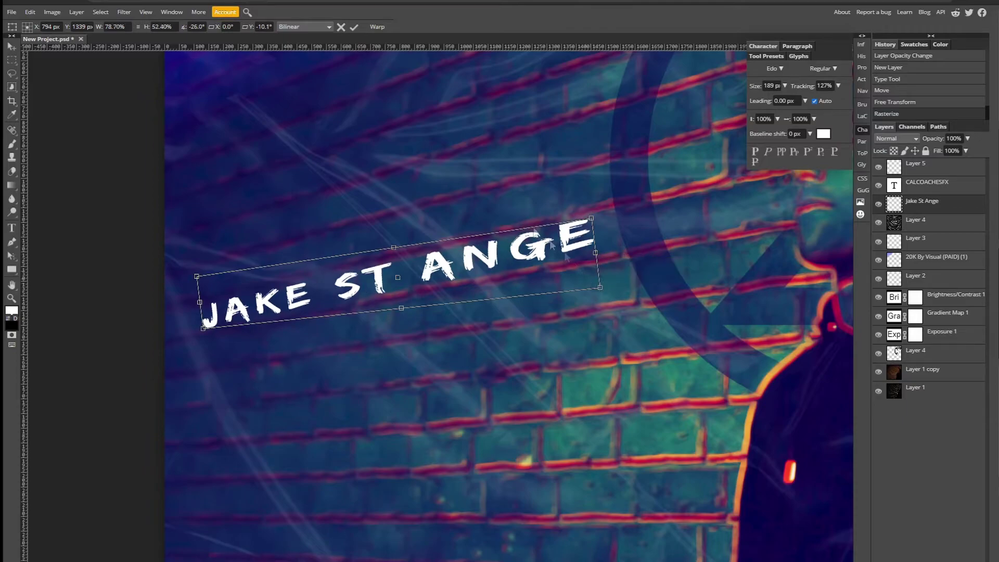
left_click(354, 27)
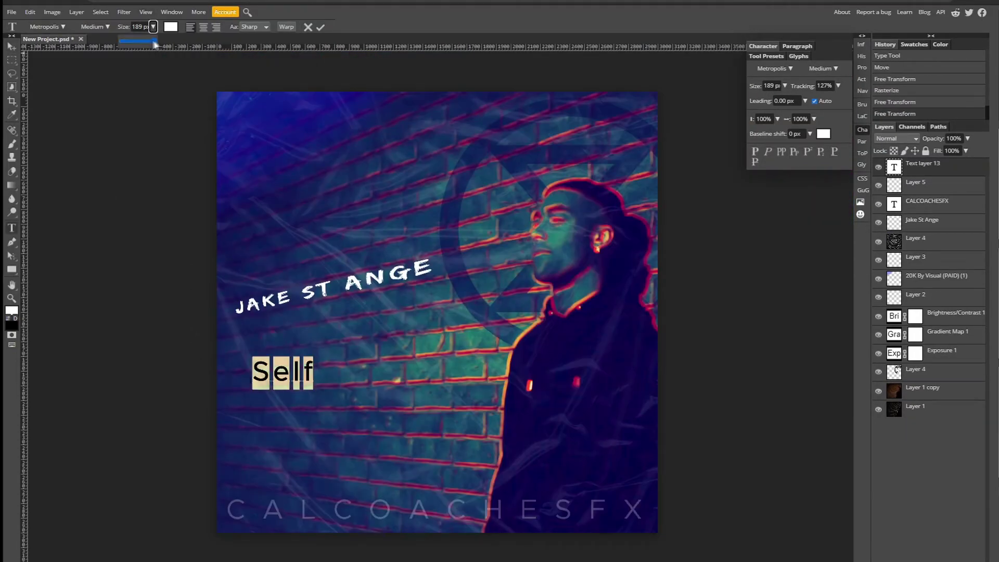
Enlarge 'Self', move it just below the artist's name, and set its tracking to 100
key("ctrl+Return")
key("ctrl+t")
left_click_drag(313, 357, 373, 340)
left_click_drag(342, 369, 328, 358)
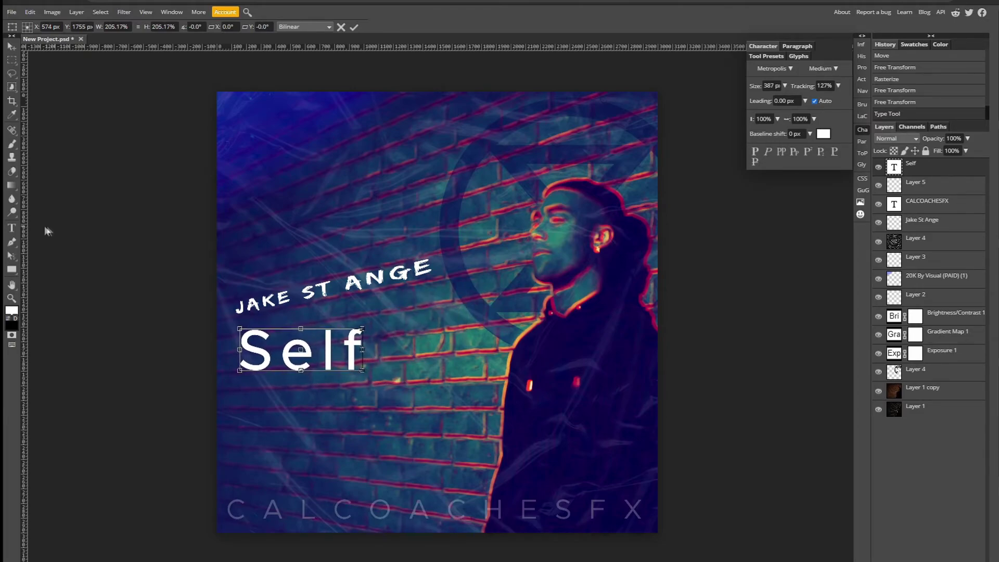
left_click(12, 228)
double_click(300, 349)
type("100")
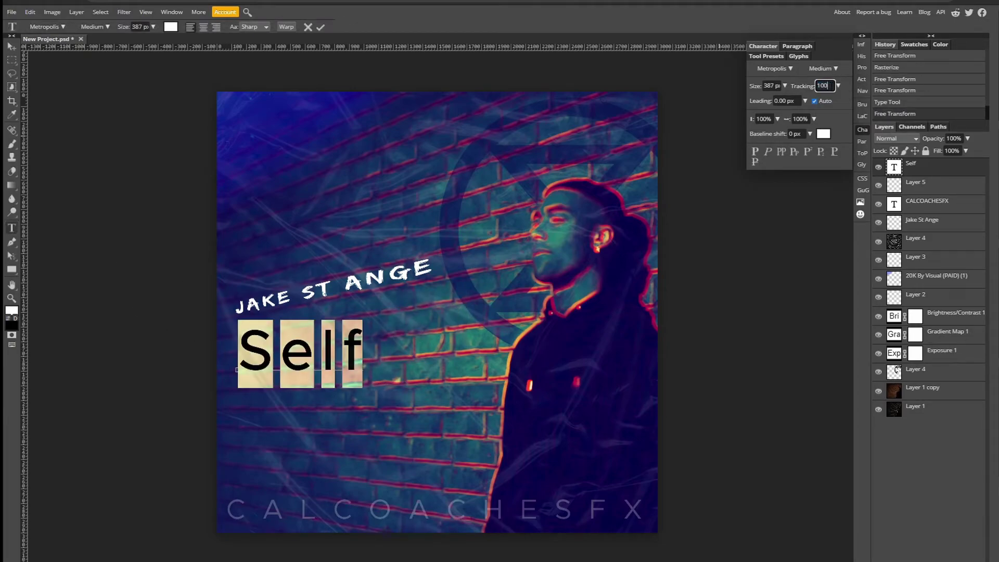
key("Return")
Add 'REFLECTION' as a new text line and place it directly beneath 'Self'
left_click(269, 451)
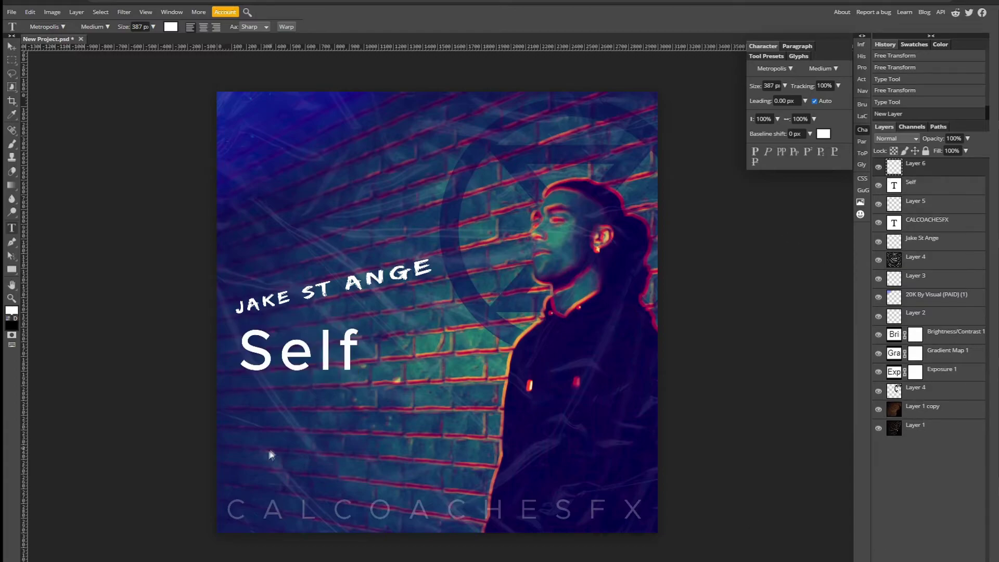
type("REFLECTION")
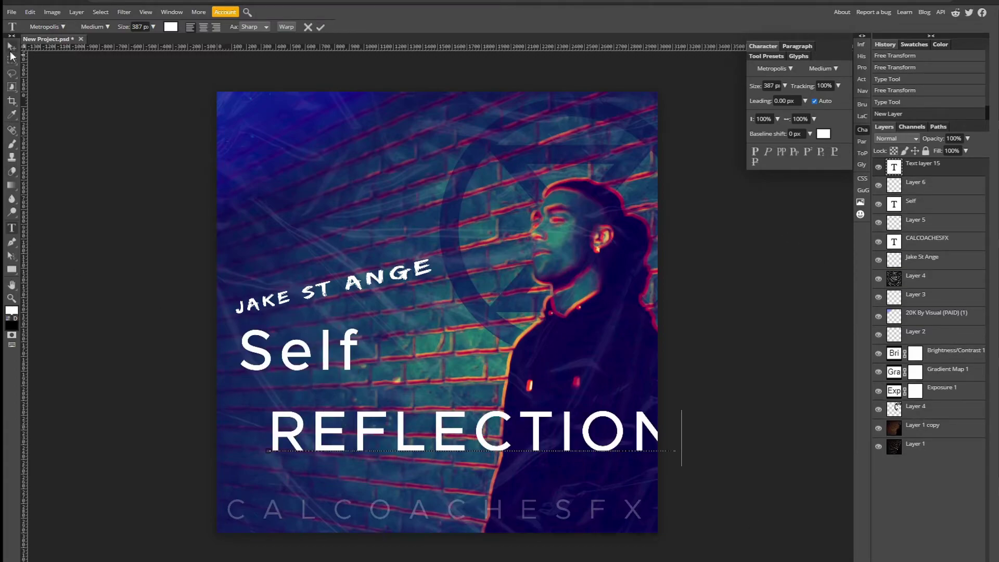
left_click(11, 48)
left_click_drag(285, 436, 255, 426)
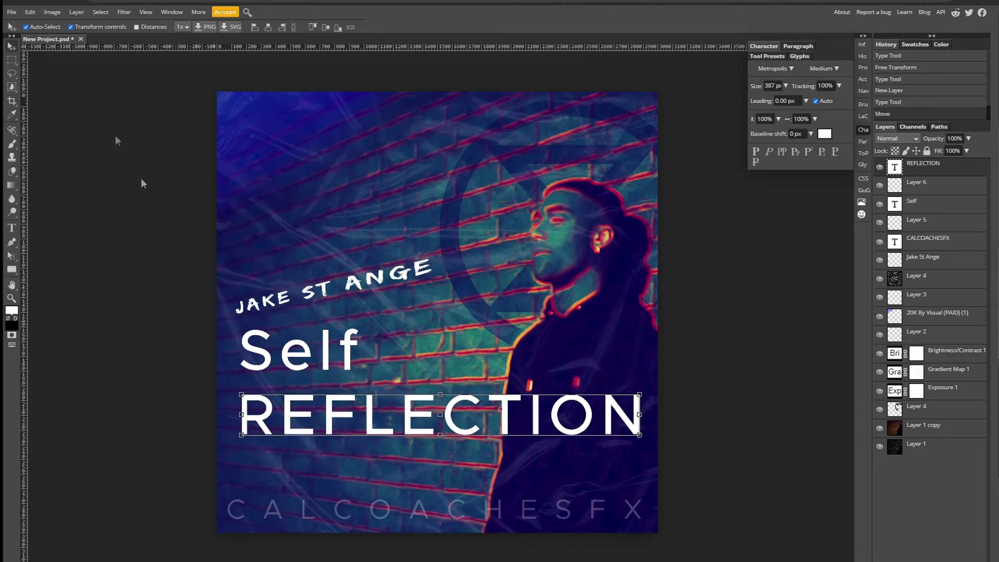
scroll(515, 432, "up", 8)
Trace a pen path around the TION letters and turn it into a selection
key("p")
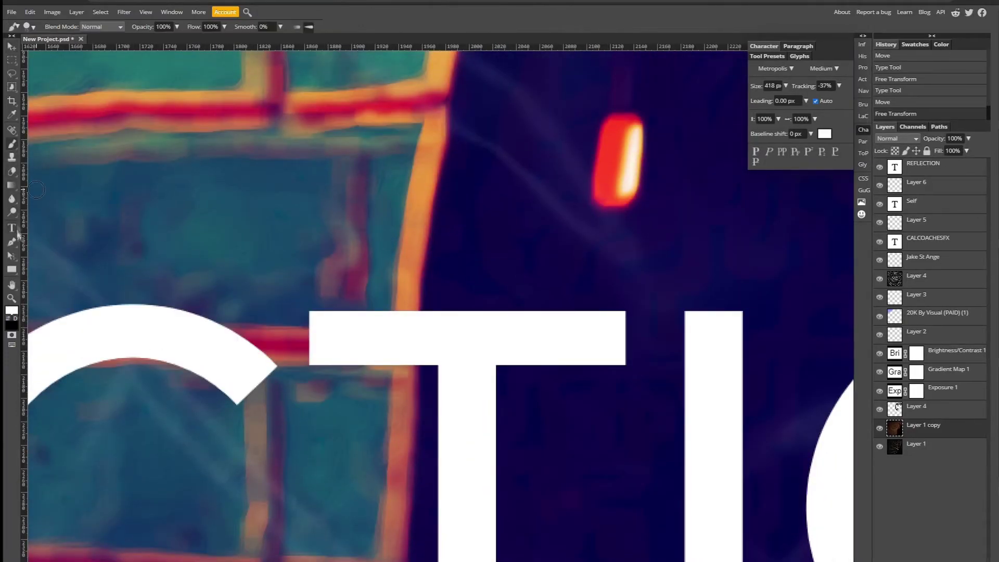
left_click(37, 28)
left_click(41, 39)
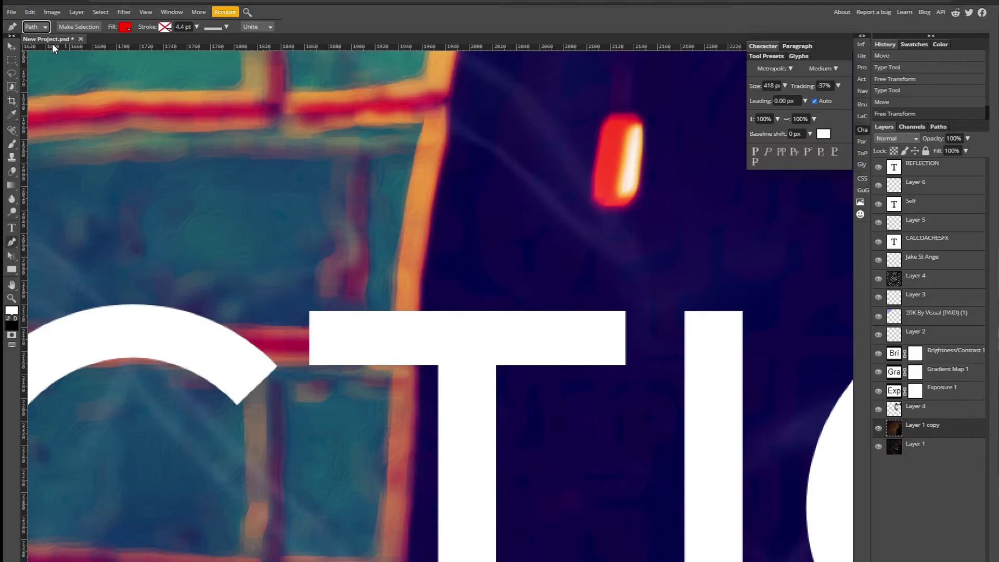
left_click(419, 312)
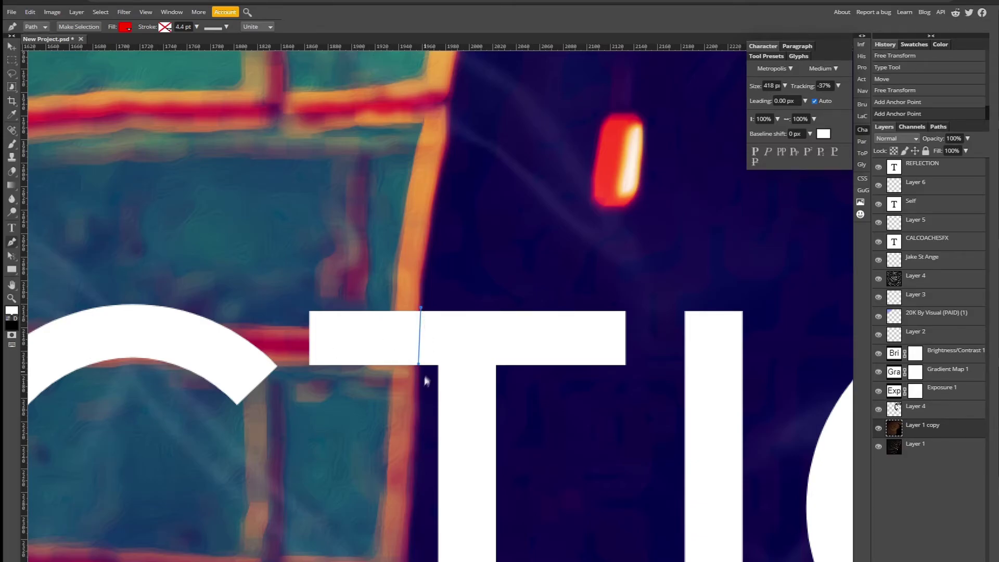
scroll(421, 263, "up", 5)
scroll(424, 261, "down", 3)
left_click(425, 261)
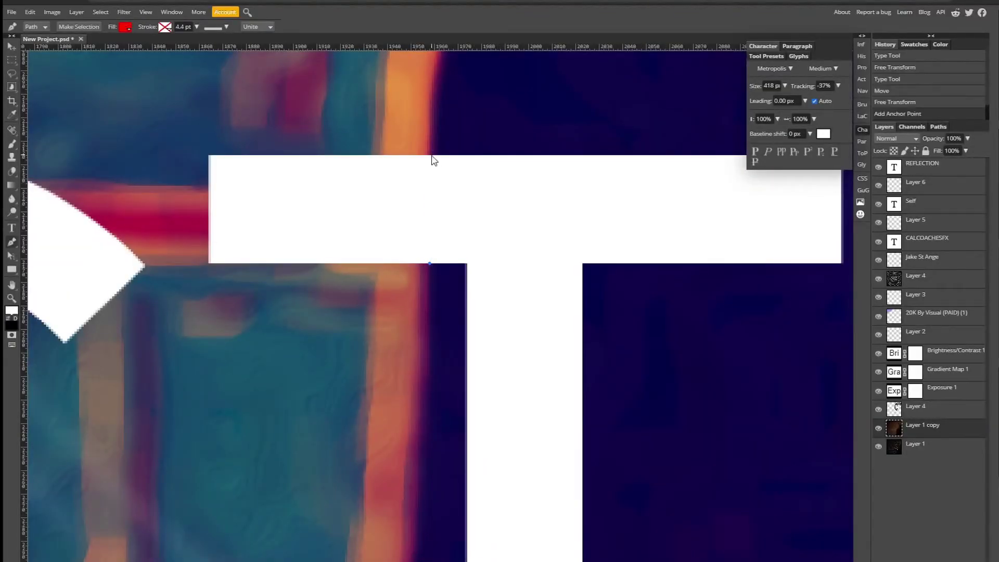
left_click(433, 157)
scroll(500, 261, "down", 5)
left_click(793, 216)
left_click(754, 347)
left_click(630, 351)
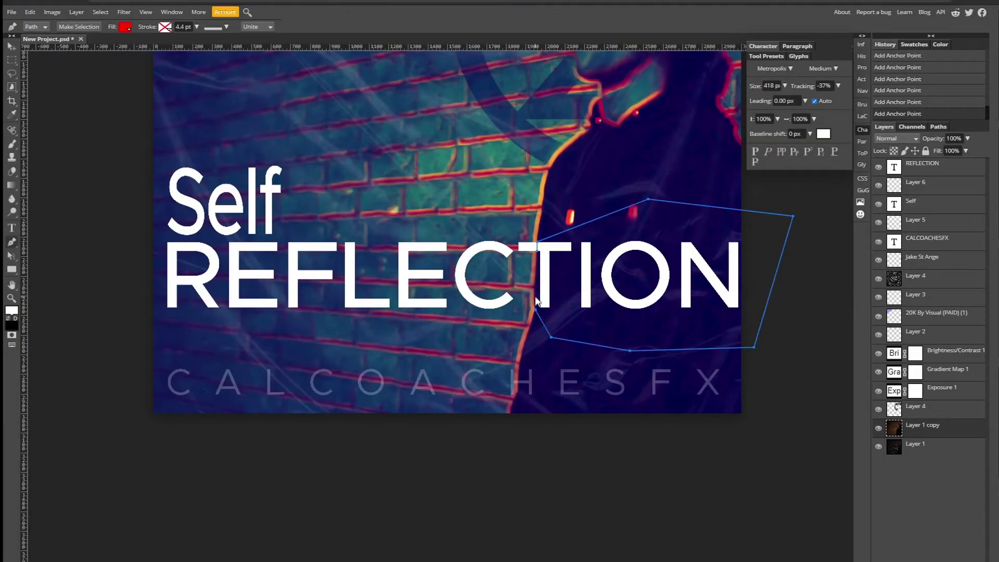
left_click(79, 26)
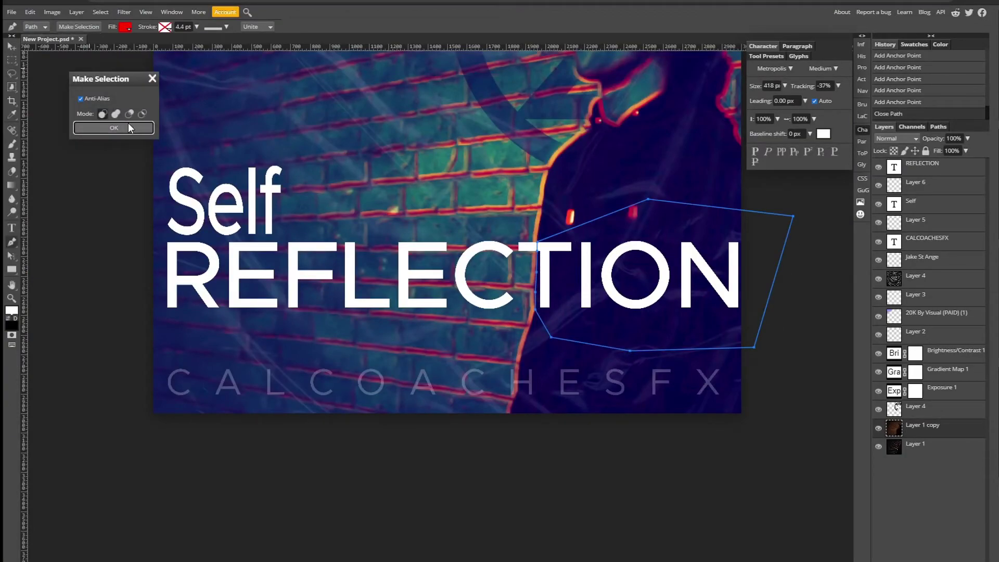
left_click(128, 124)
Rasterize the REFLECTION layer and copy the selected TION letters to a new layer
left_click(933, 168)
right_click(932, 167)
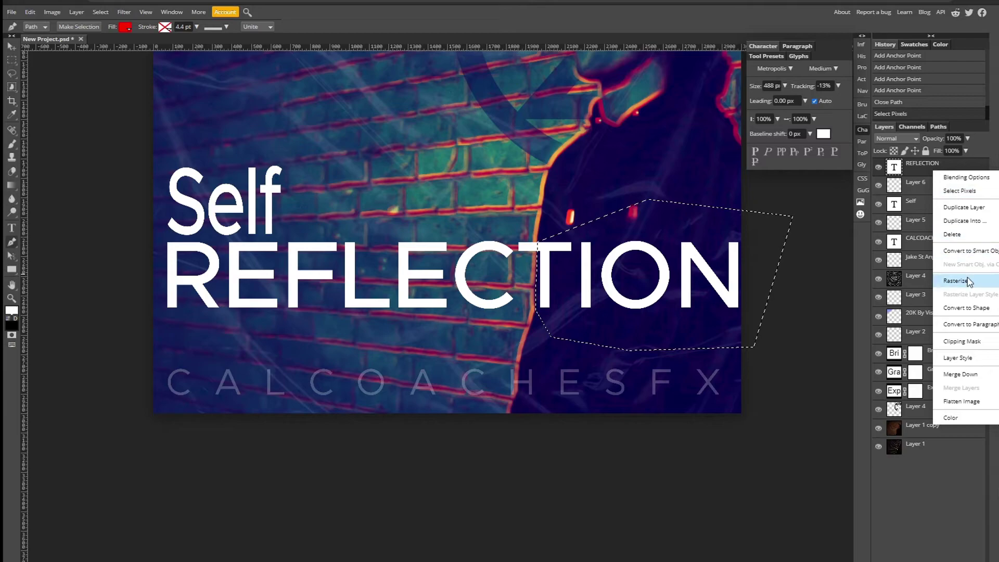
left_click(967, 279)
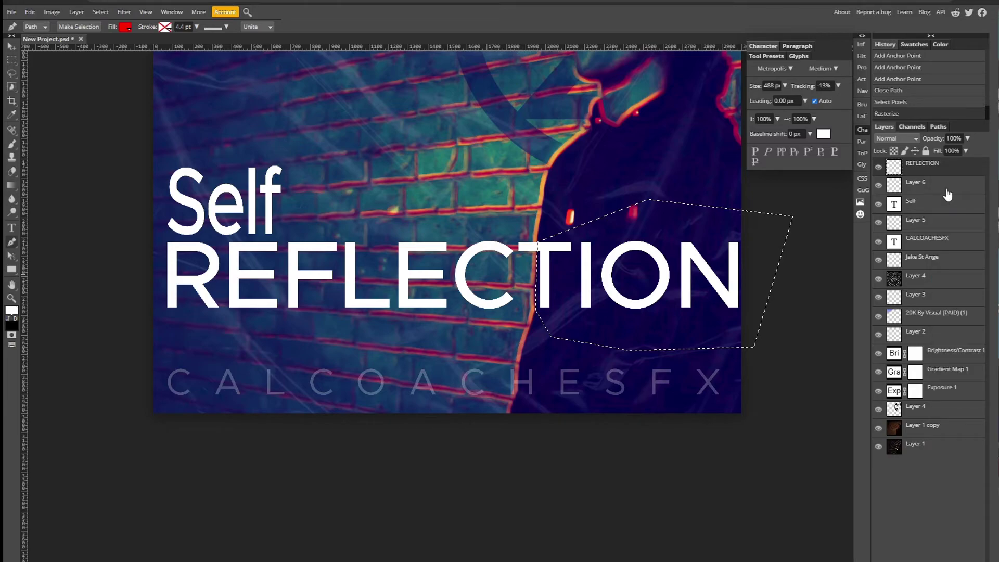
key("ctrl+j")
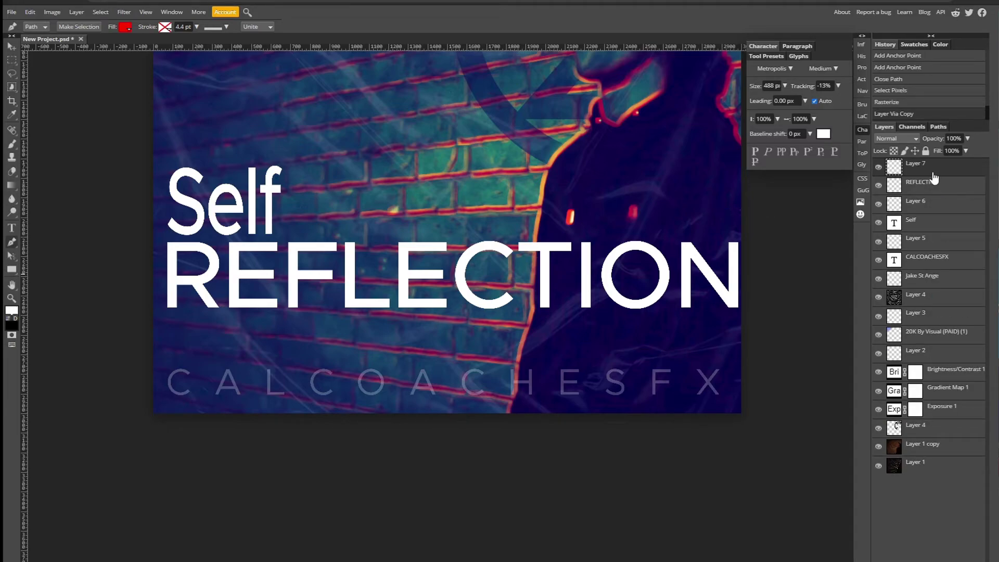
left_click(885, 183)
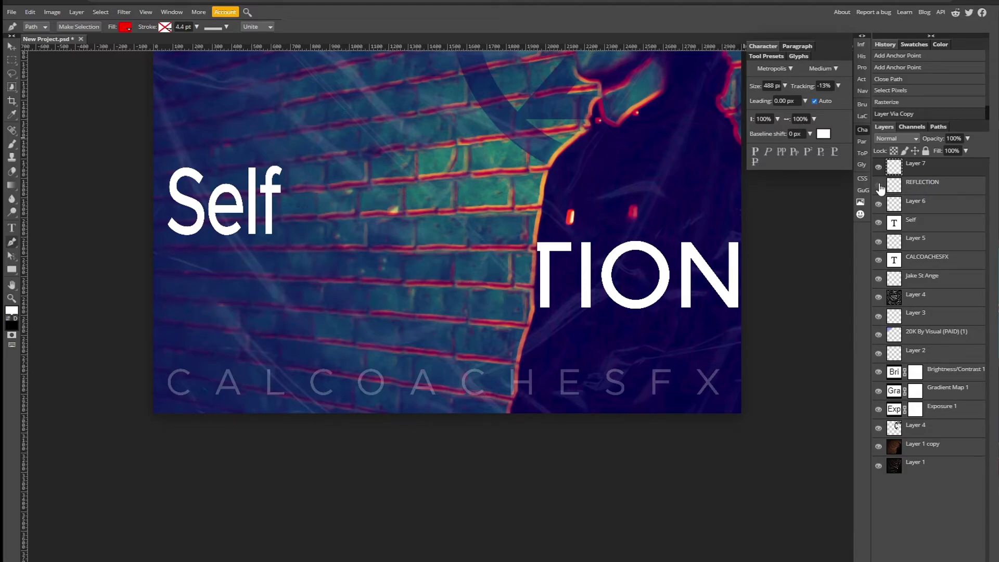
left_click(879, 185)
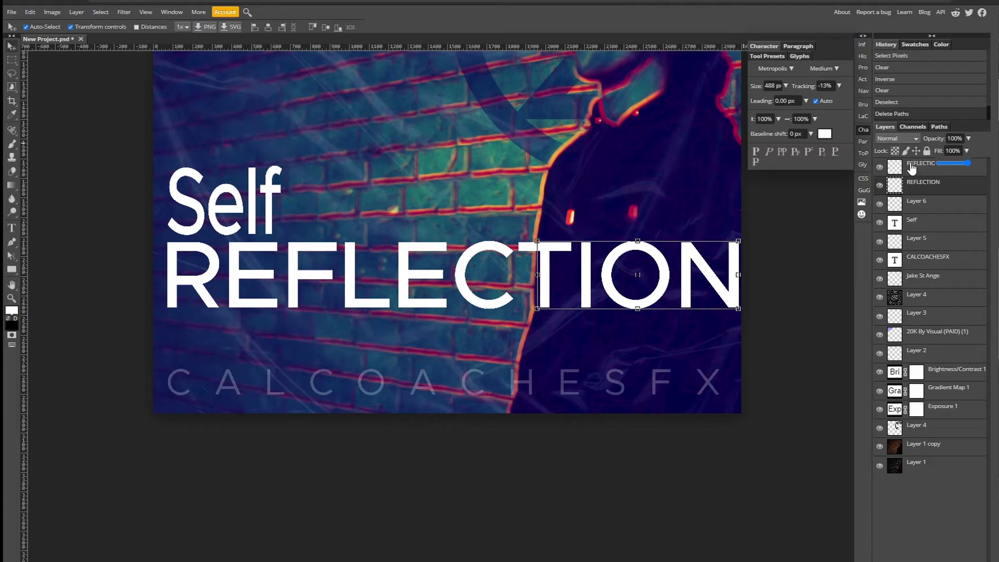
Set the TION layer's fill to 0% and give it a white 5 px inside stroke
left_click_drag(958, 161, 922, 166)
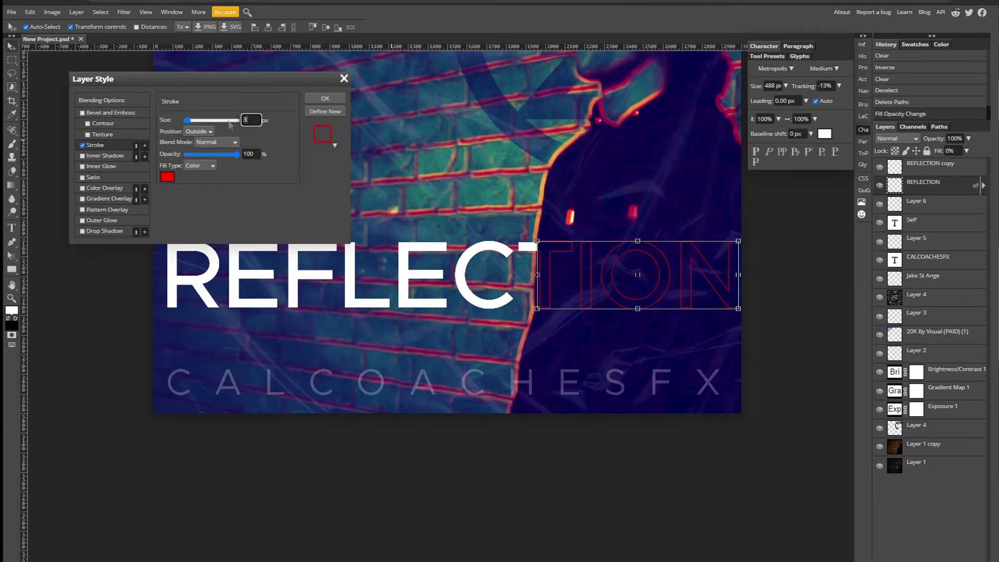
left_click(203, 131)
left_click(197, 143)
left_click(167, 177)
left_click(144, 153)
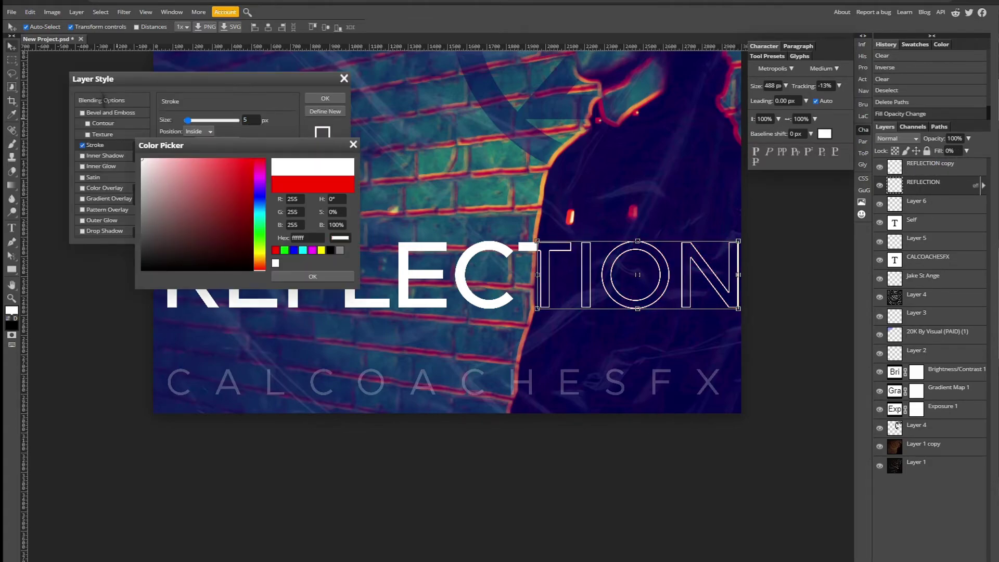
left_click(305, 290)
left_click(323, 98)
scroll(427, 447, "down", 5)
scroll(428, 447, "up", 2)
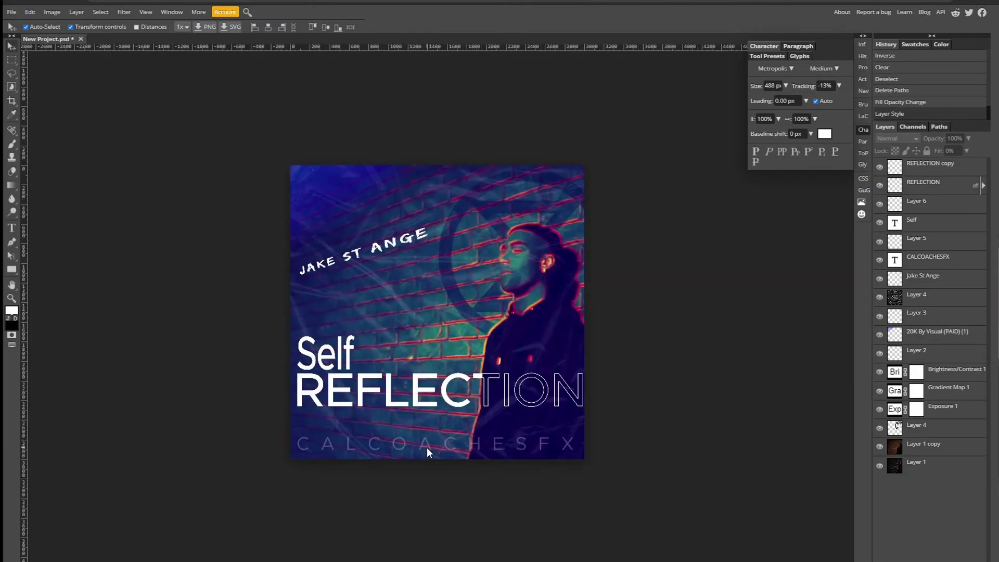
On a new layer, paint soft white brush glows around the face and the title
left_click(945, 545)
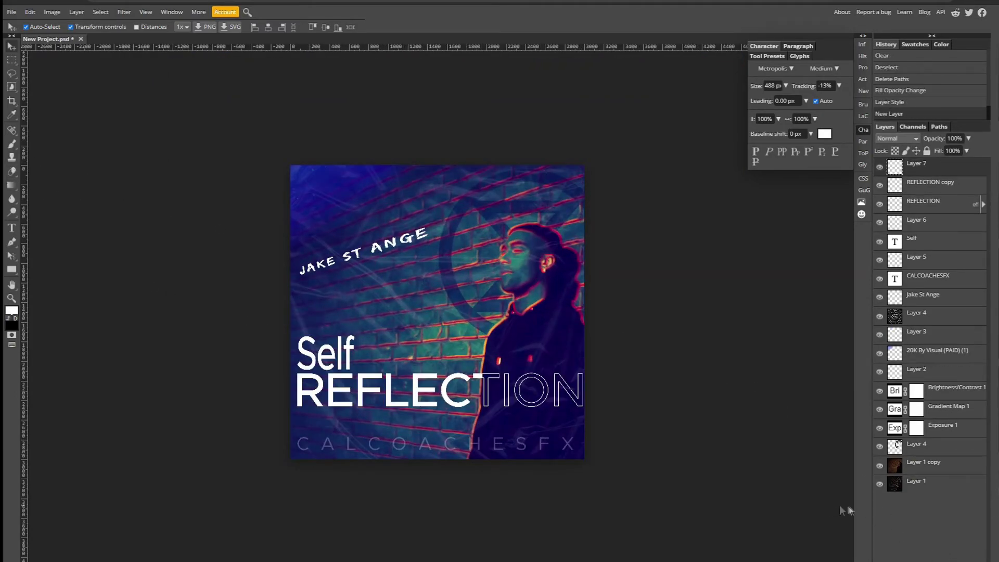
left_click(12, 143)
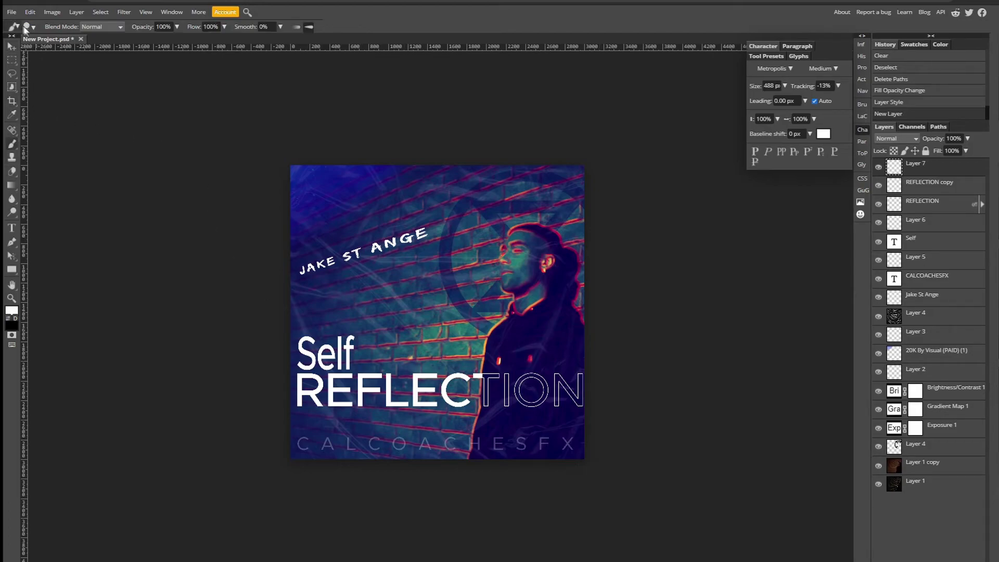
left_click(29, 27)
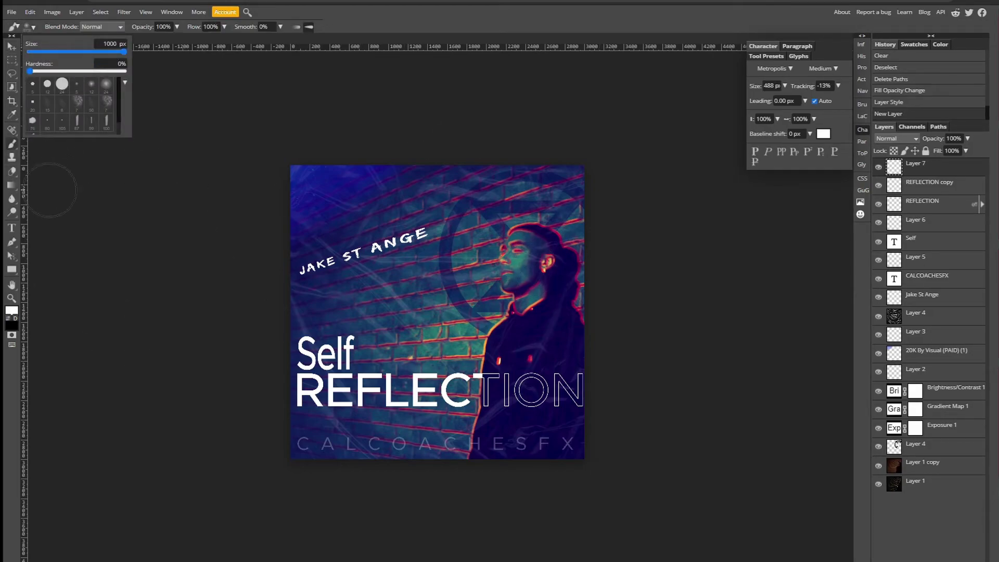
left_click(49, 190)
left_click(521, 256)
left_click(341, 359)
left_click(368, 258)
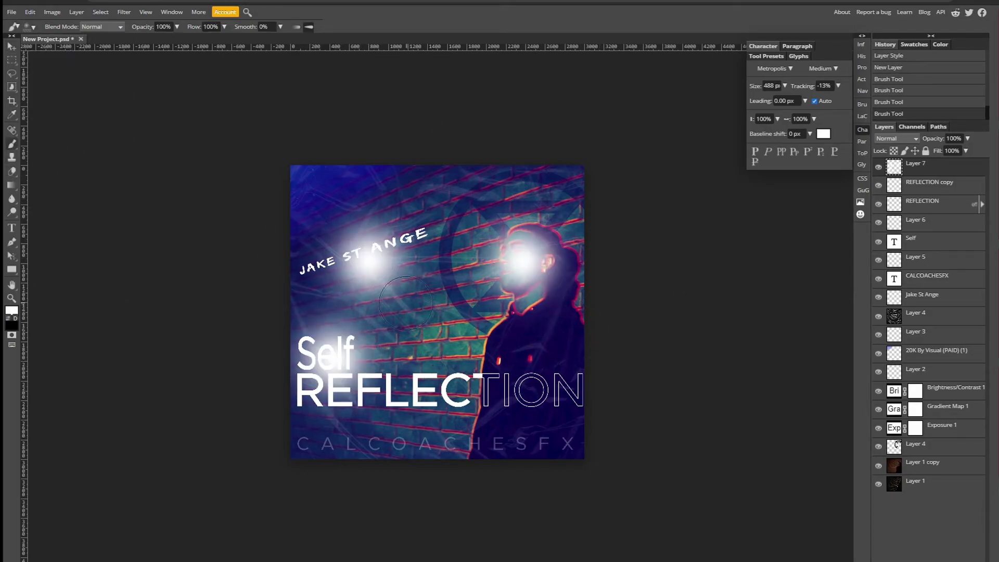
Blend the glow layer in Overlay mode and lower its opacity to 51%
left_click(902, 140)
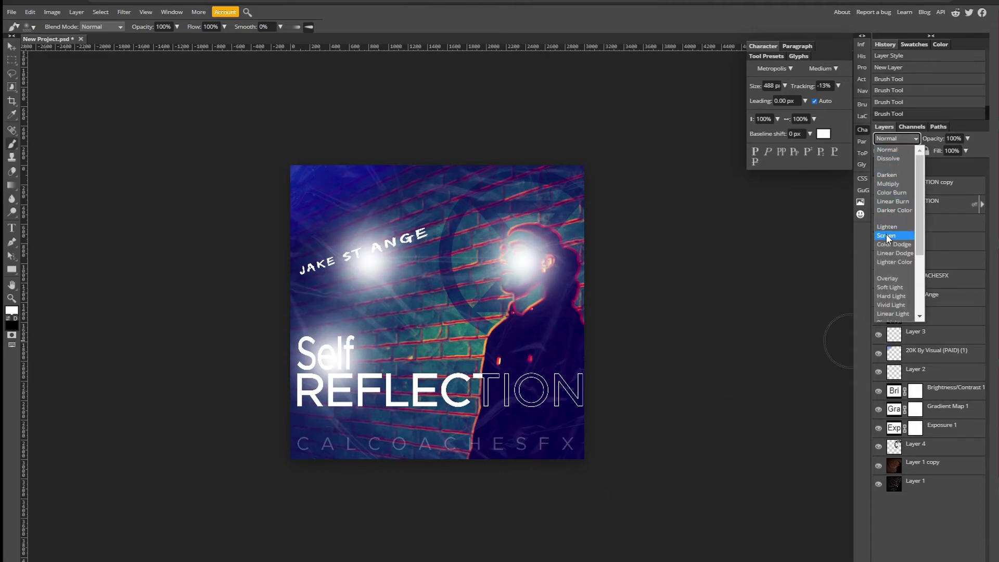
left_click(887, 236)
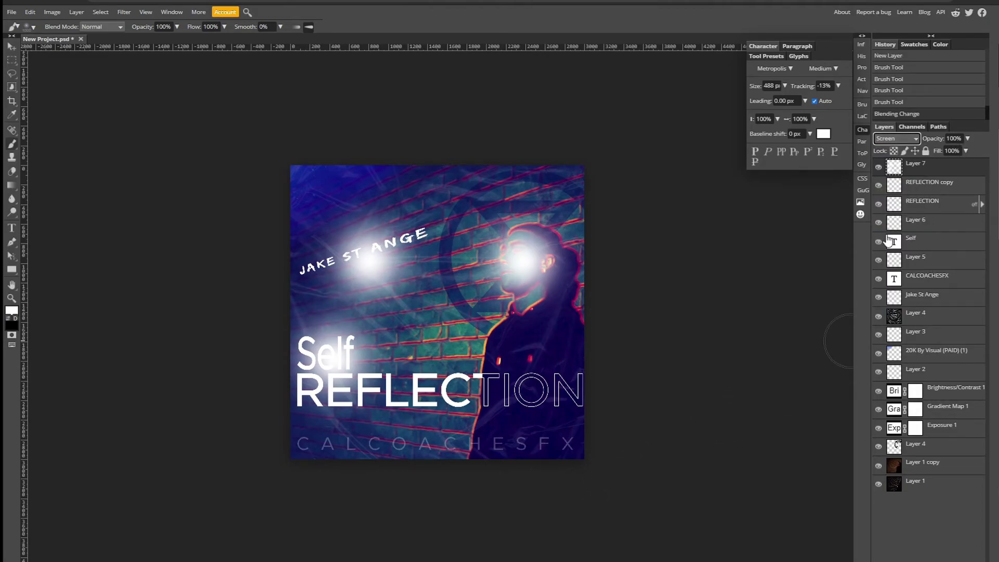
left_click(899, 139)
scroll(902, 301, "down", 3)
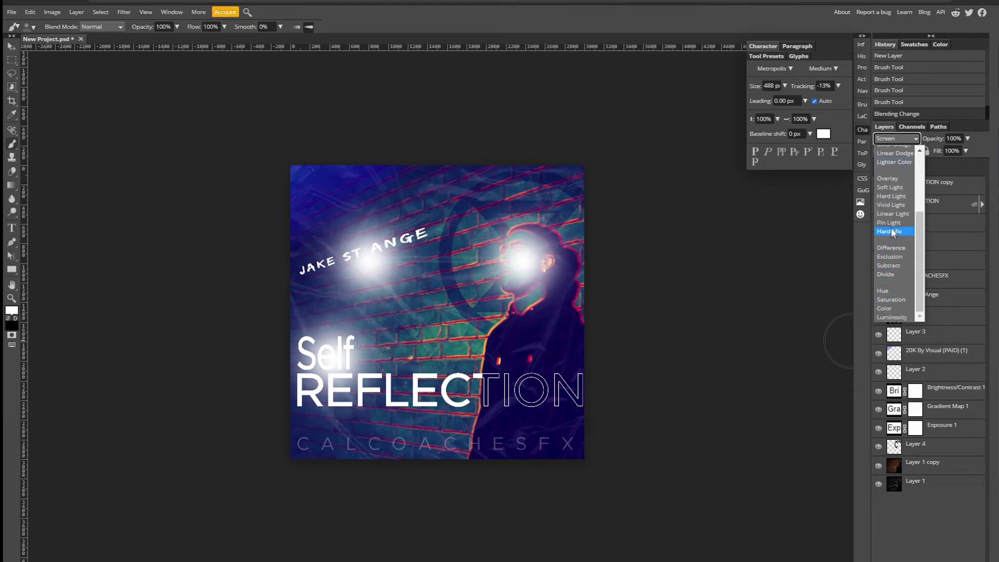
left_click(891, 231)
left_click(900, 138)
left_click(894, 279)
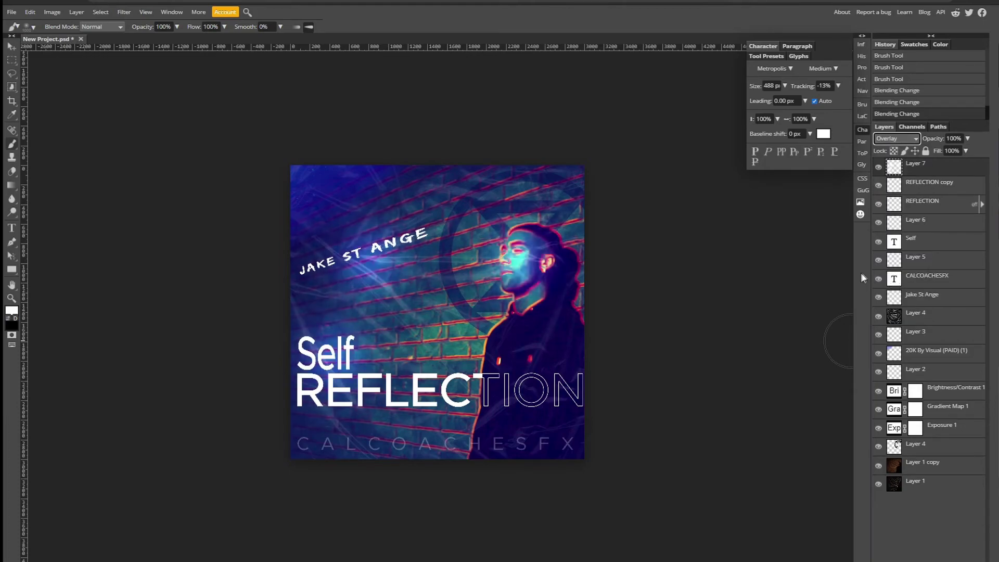
left_click_drag(968, 139, 951, 151)
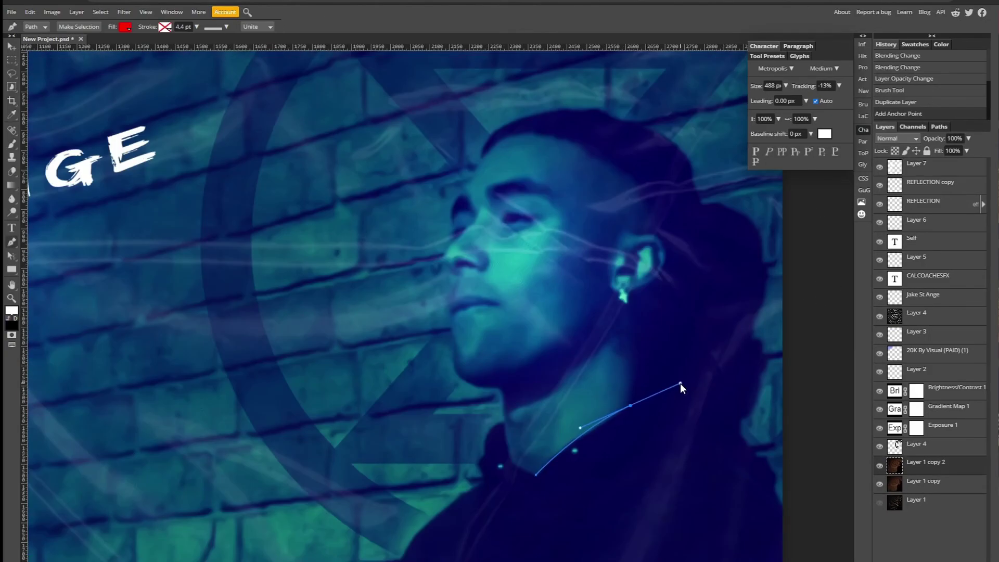
Trace a closed pen path around the man's face, from jaw and ear over the crown to chin and neck
left_click(632, 296)
left_click_drag(664, 253, 657, 223)
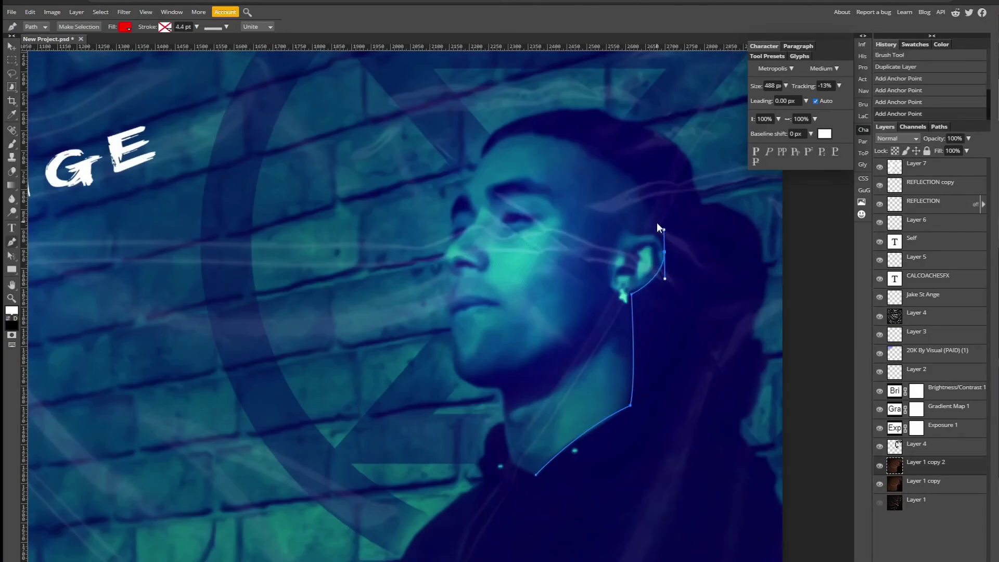
left_click(651, 233, "alt")
left_click(633, 178)
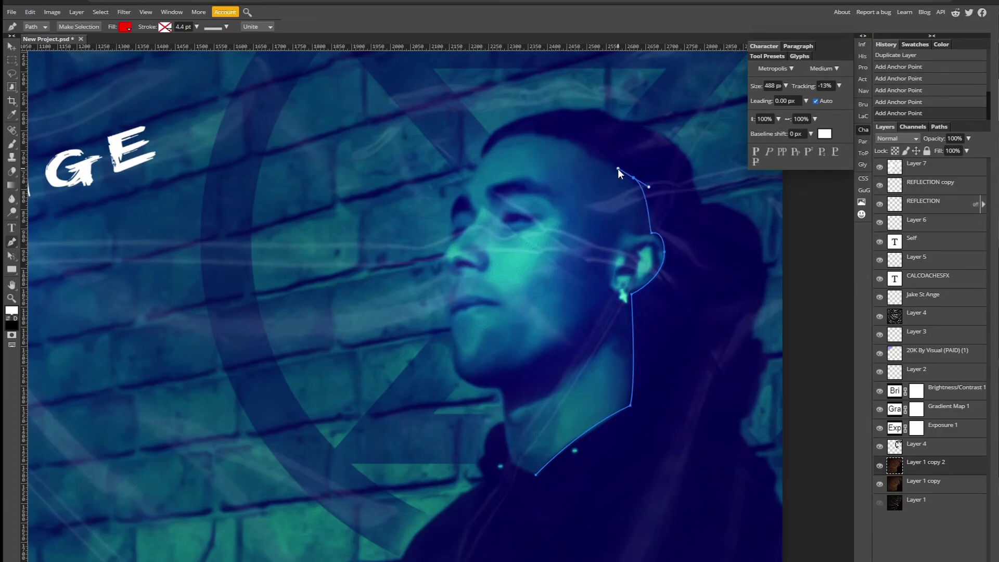
left_click_drag(502, 138, 454, 208)
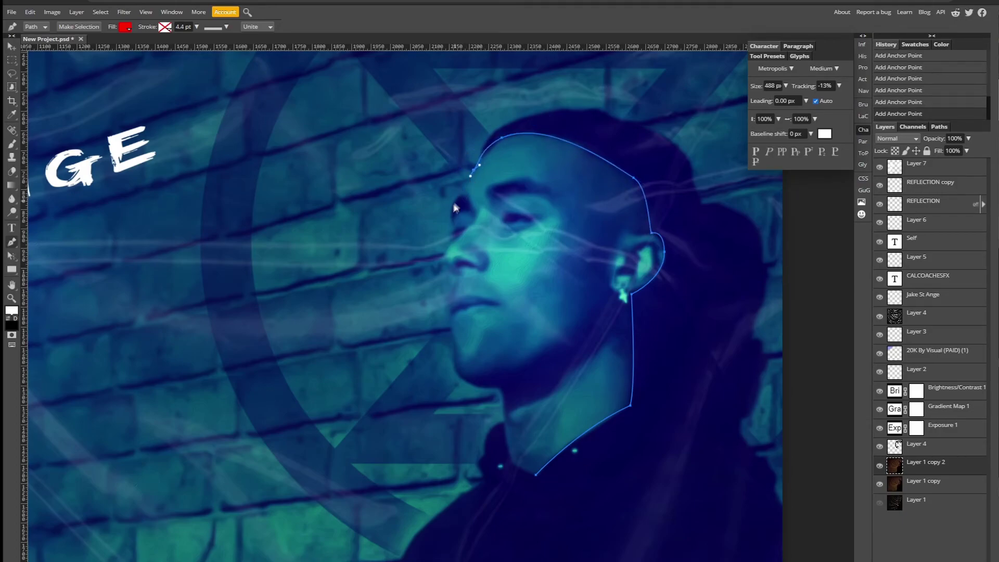
left_click(451, 232)
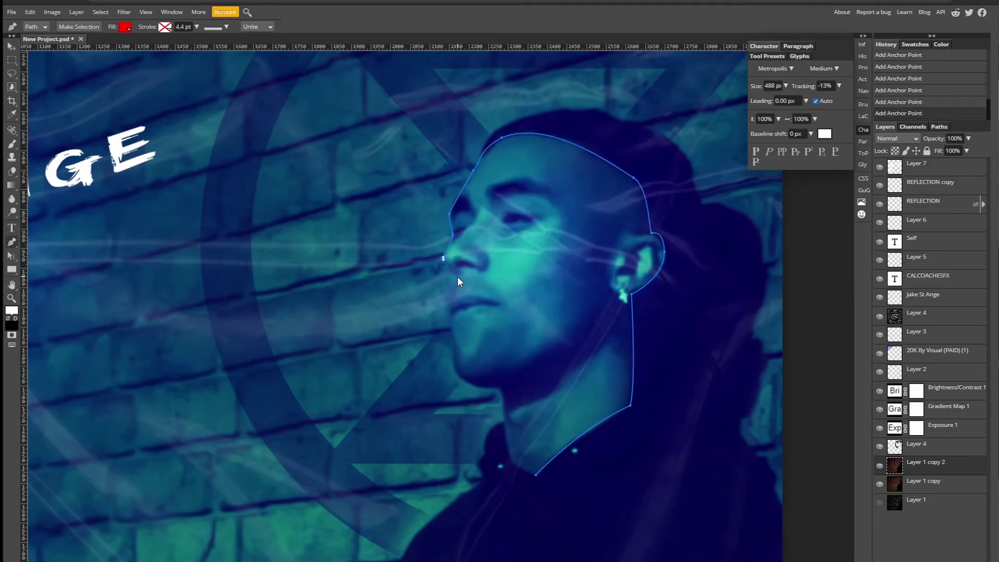
key("ctrl+z")
scroll(446, 307, "up", 2)
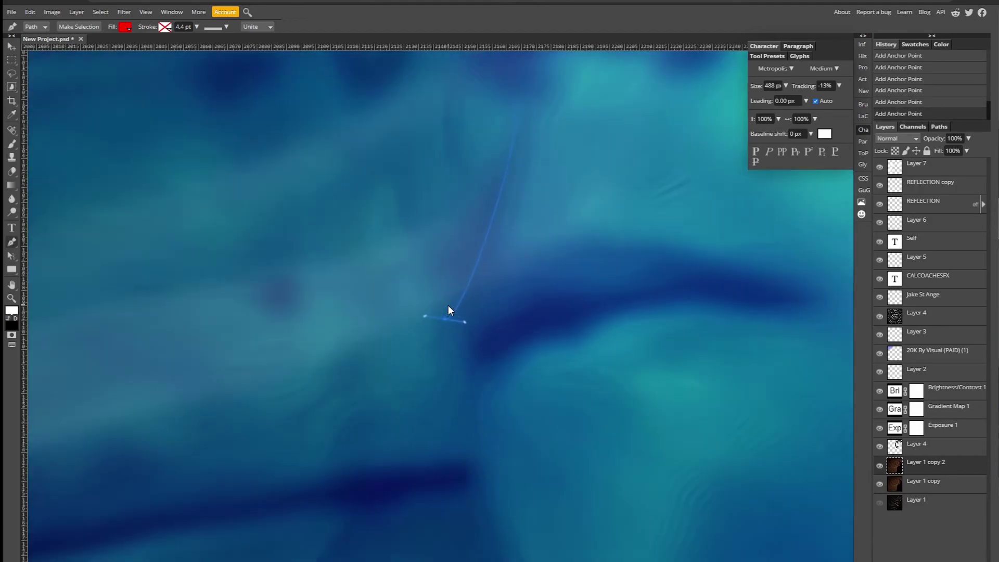
left_click(454, 336)
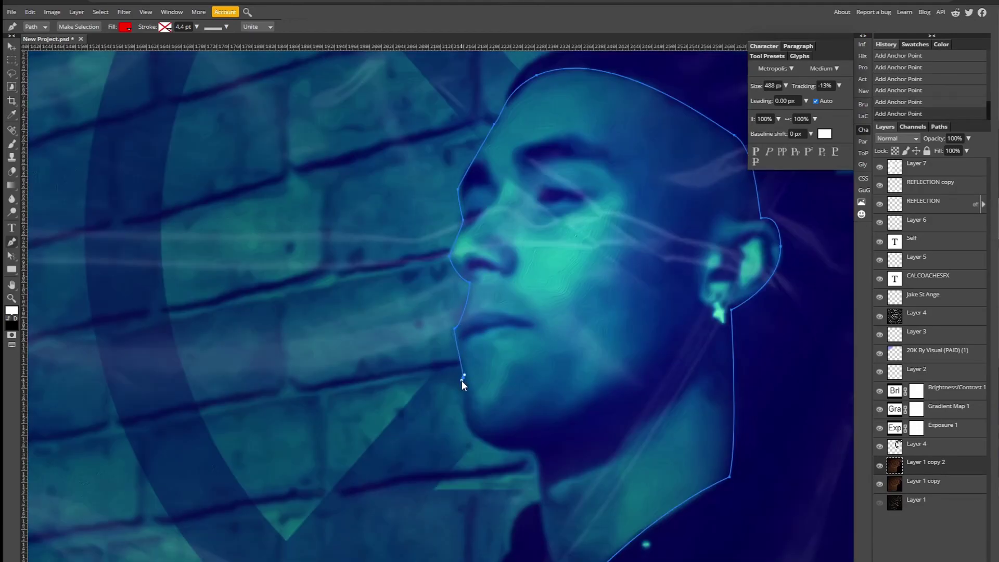
left_click_drag(496, 446, 519, 344)
left_click(548, 552)
left_click(551, 418)
Turn the face outline into a selection, delete everything outside it, and deselect
left_click(78, 27)
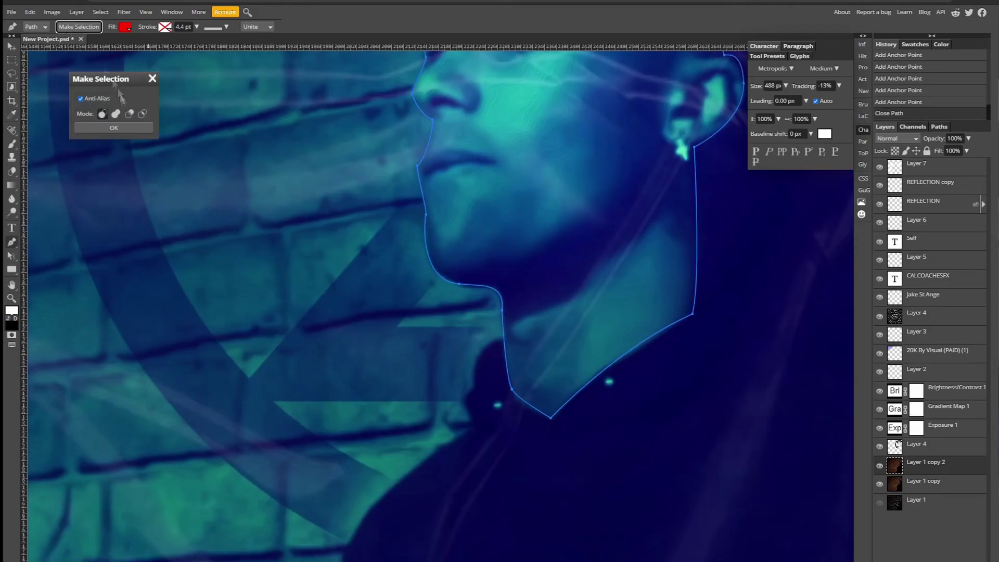
left_click(125, 128)
double_click(962, 479)
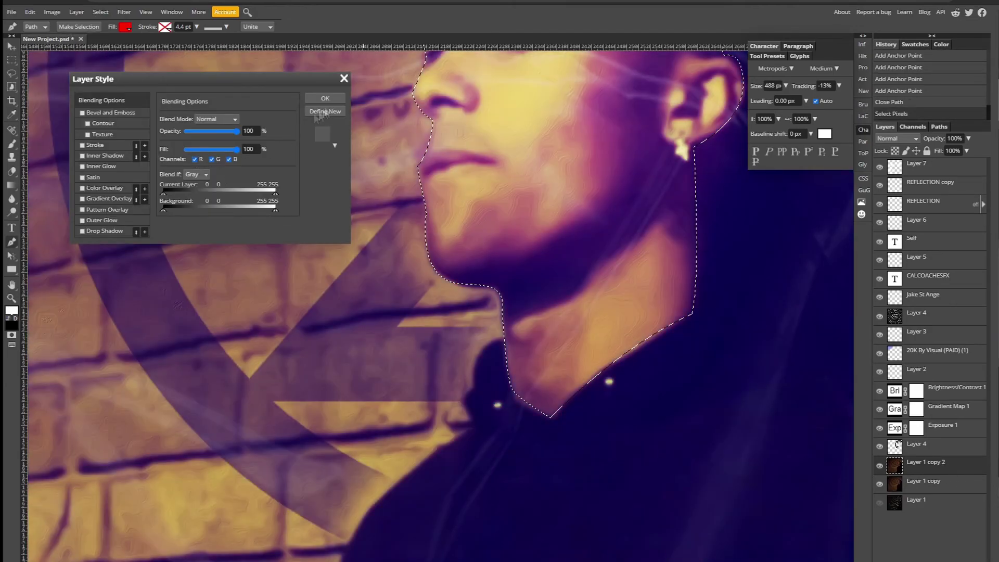
key("Return")
key("ctrl+0")
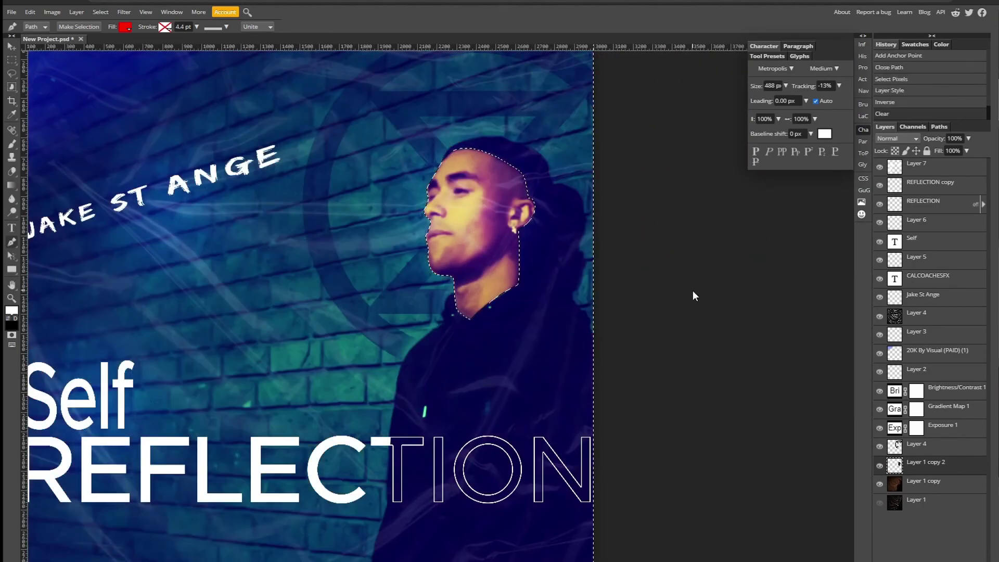
key("ctrl+0")
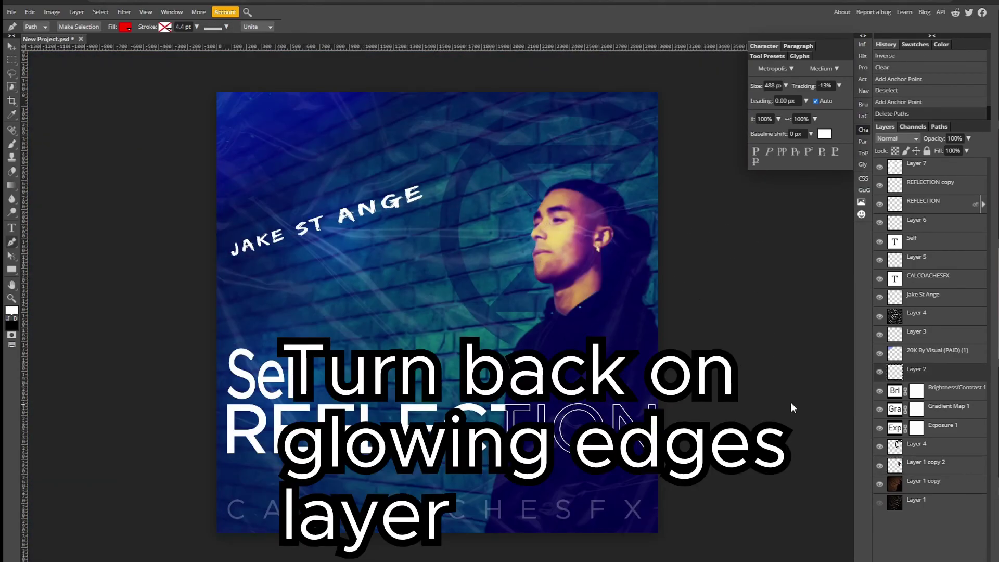
Start a PNG export of the cover from the File menu
left_click(13, 11)
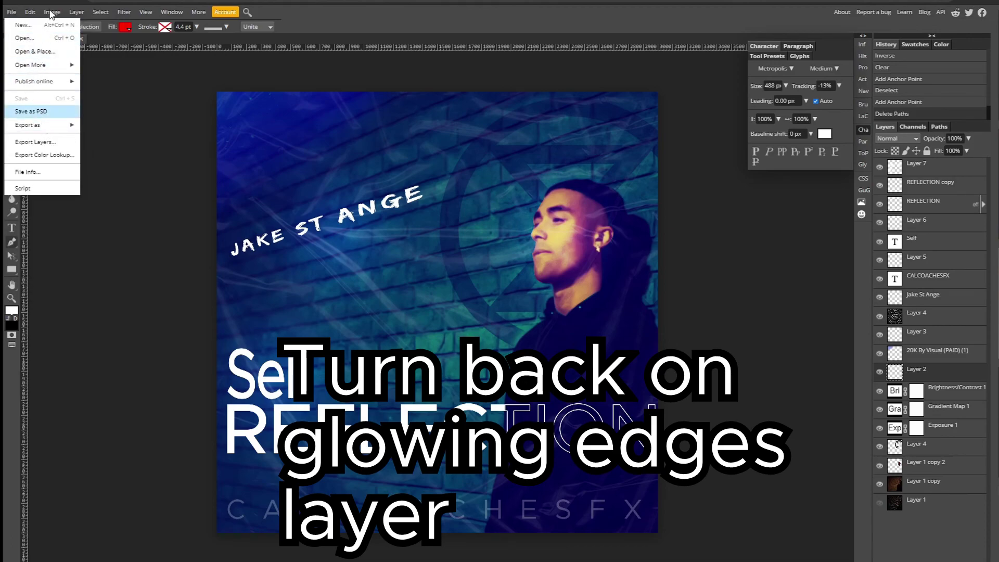
left_click(55, 116)
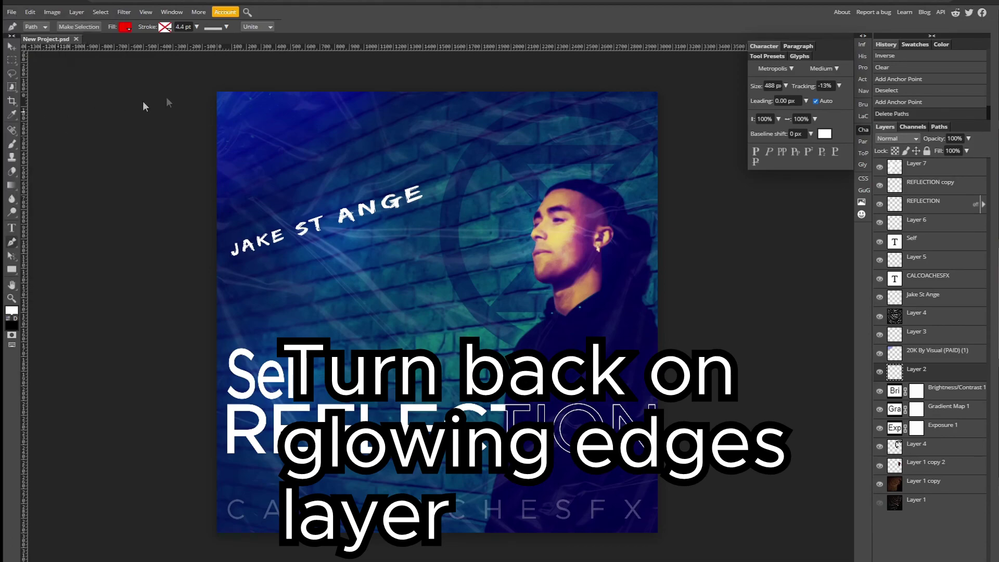
left_click(11, 12)
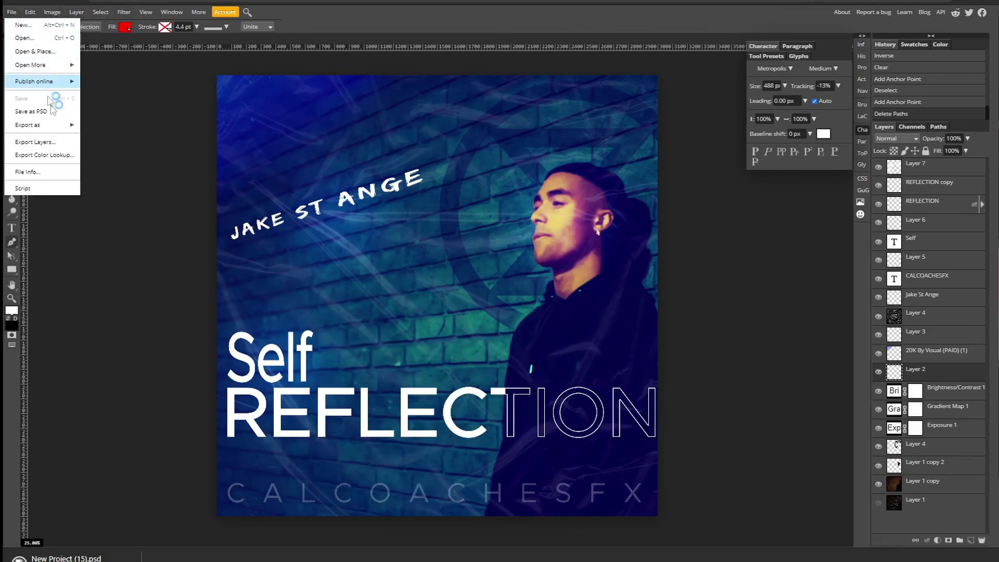
mouse_move(52, 125)
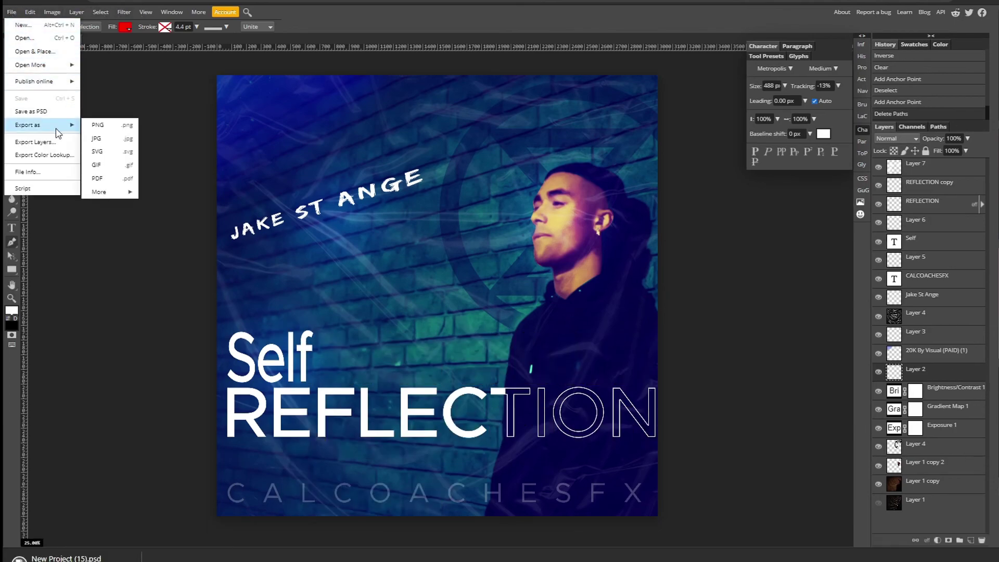
left_click(103, 128)
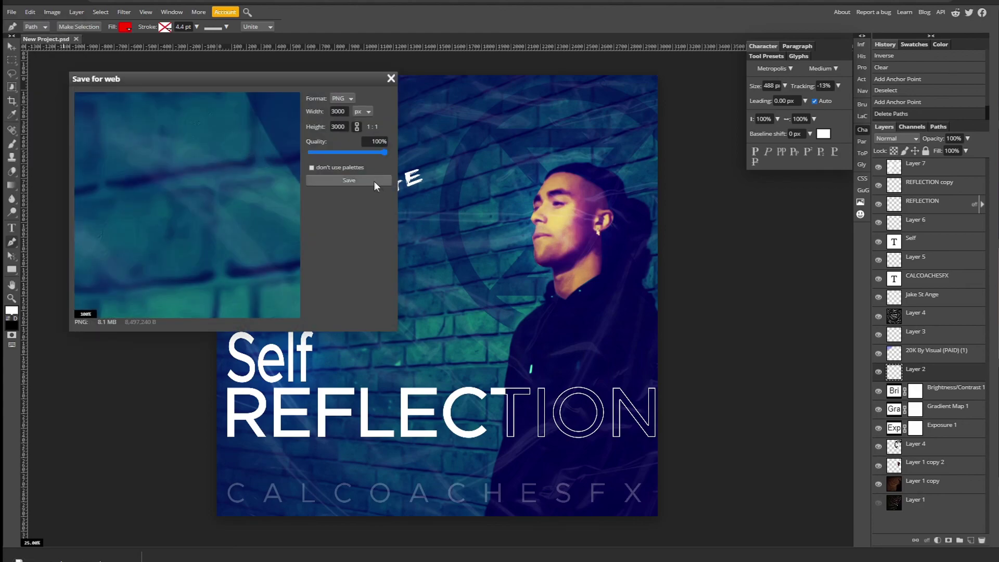
Set the export size to 1500 × 1500 px and save the PNG
scroll(245, 198, "down", 5)
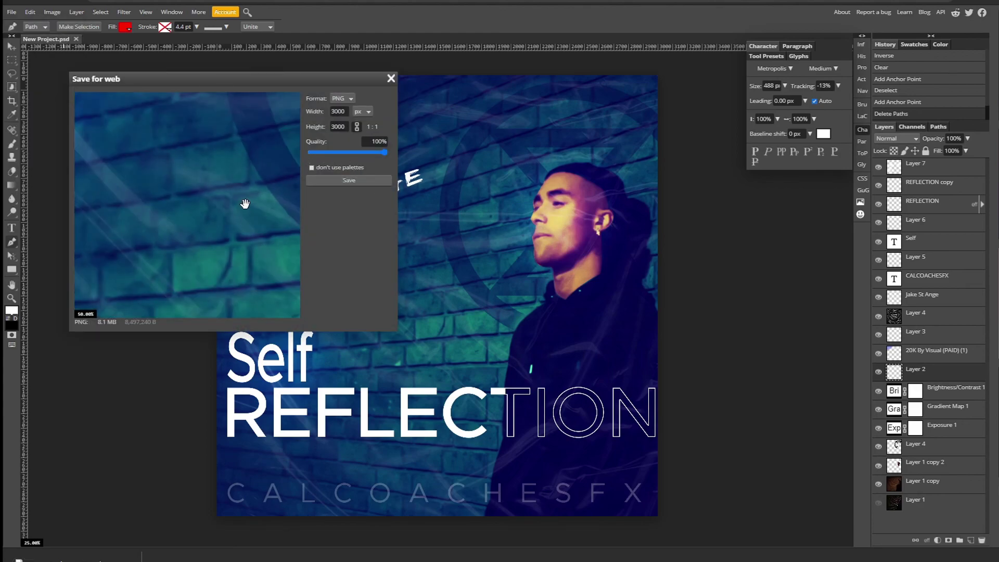
scroll(240, 203, "down", 2)
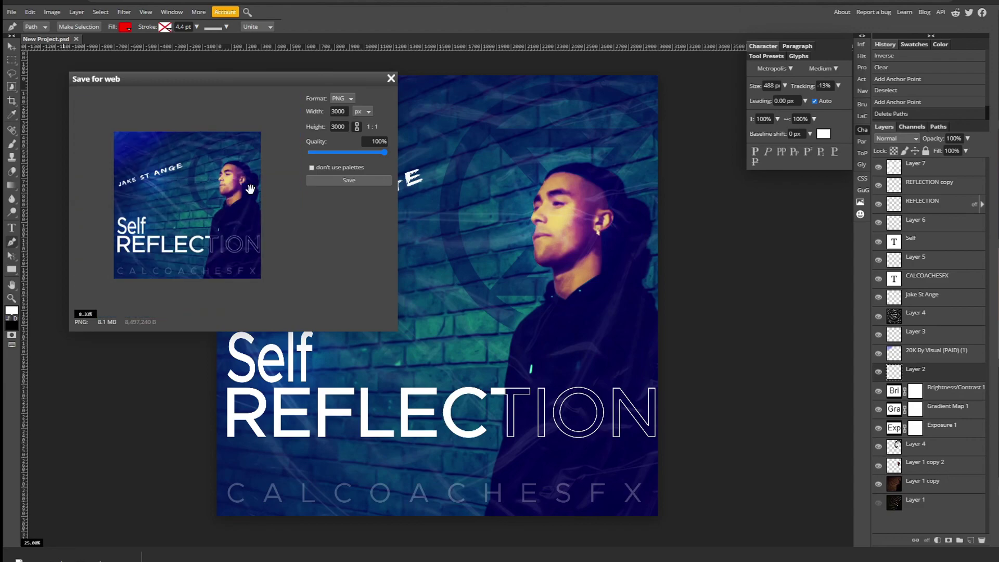
key("Tab")
type("1500")
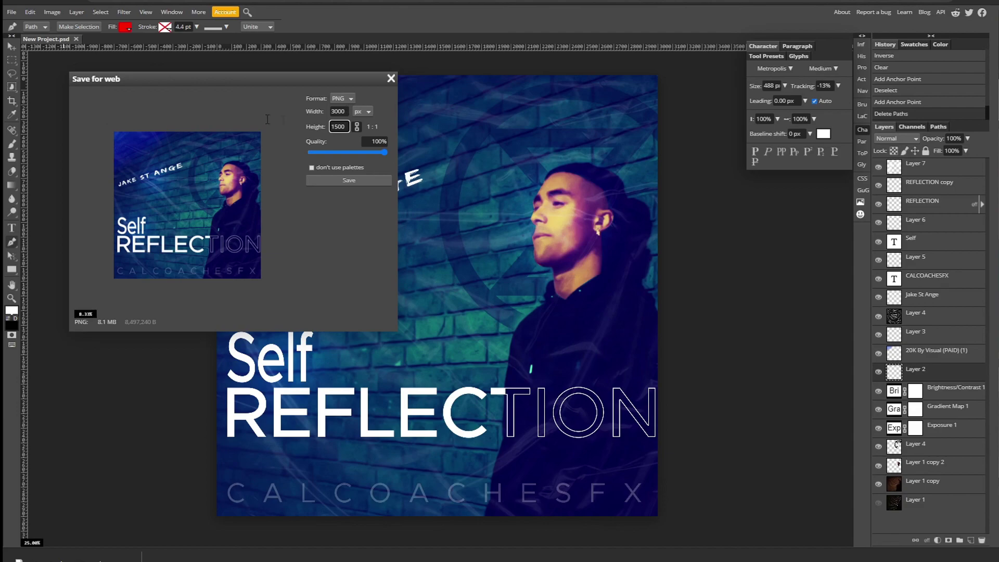
left_click_drag(380, 146, 411, 147)
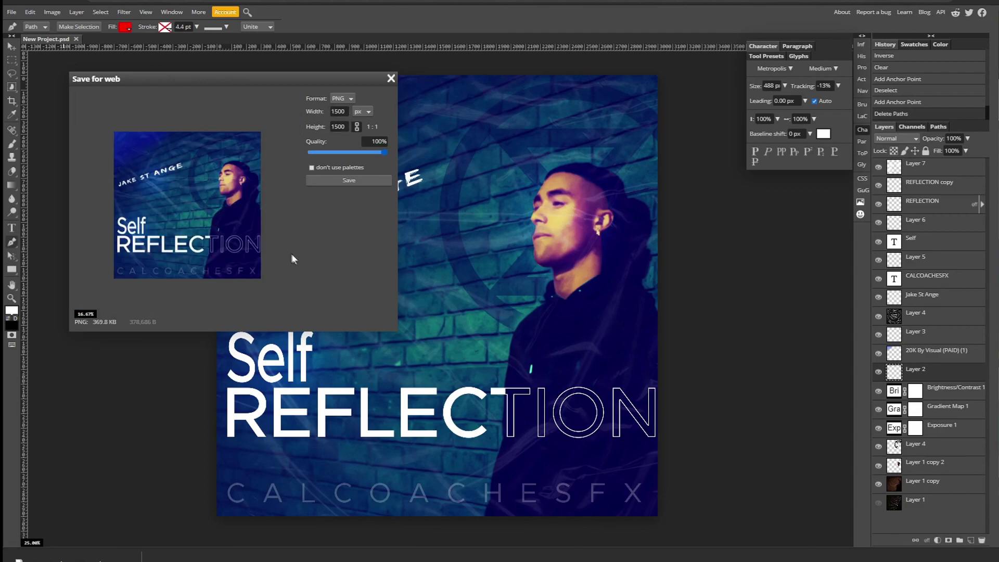
left_click(350, 180)
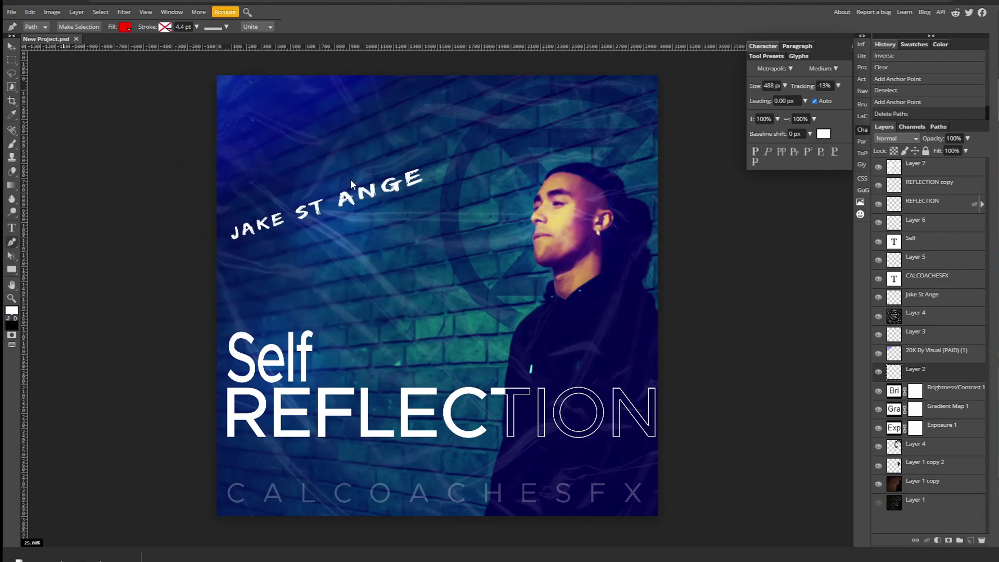